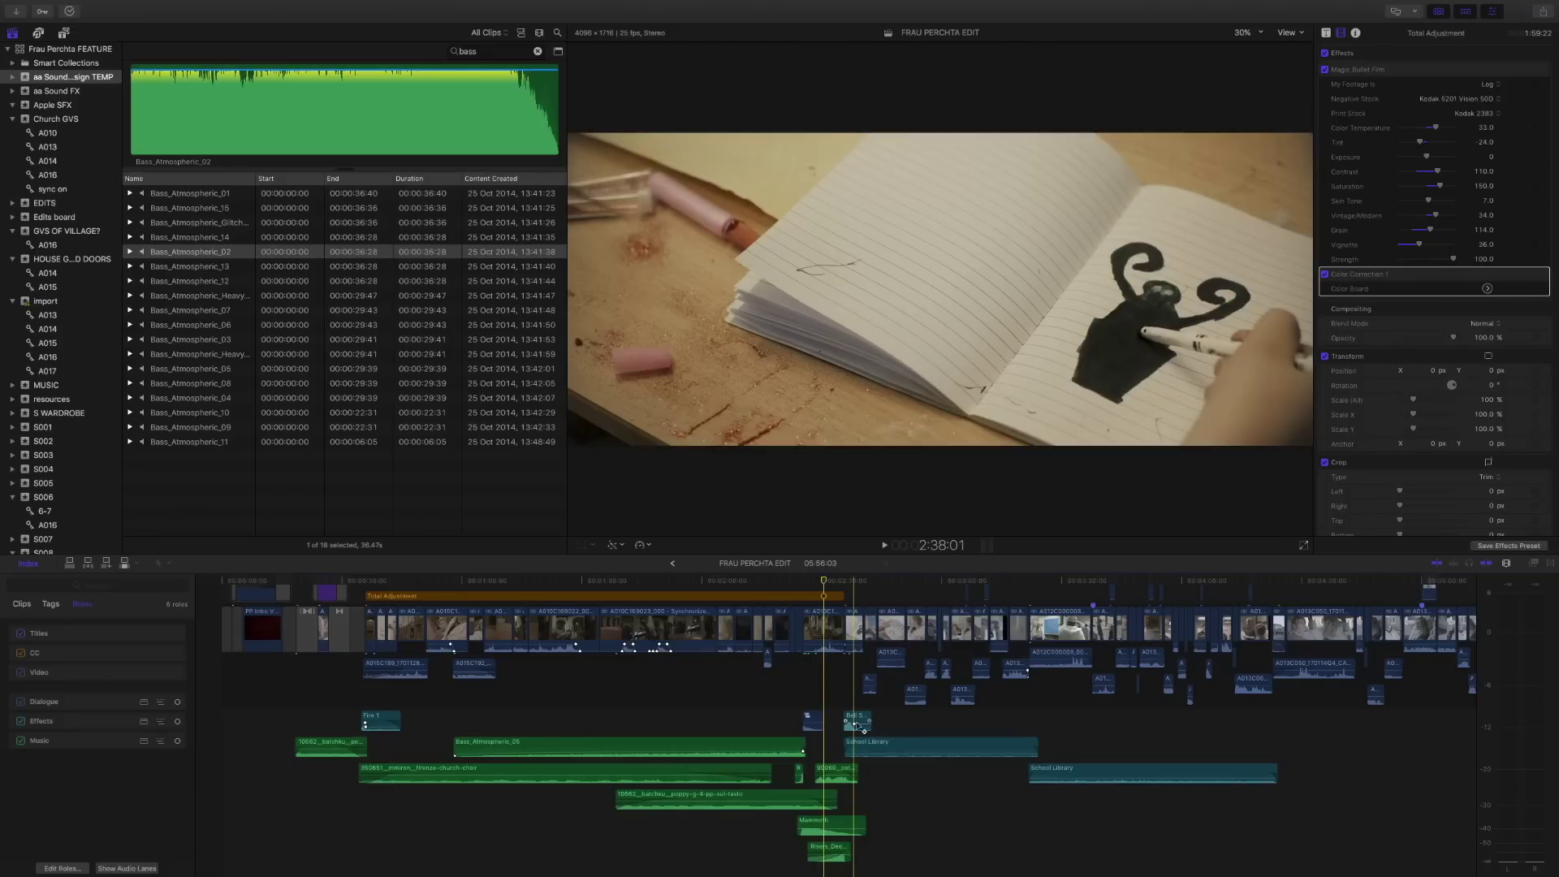
Step: Inspect the audio settings of the Bell School Interior, cottager music and boy screams clips
left_click(856, 720)
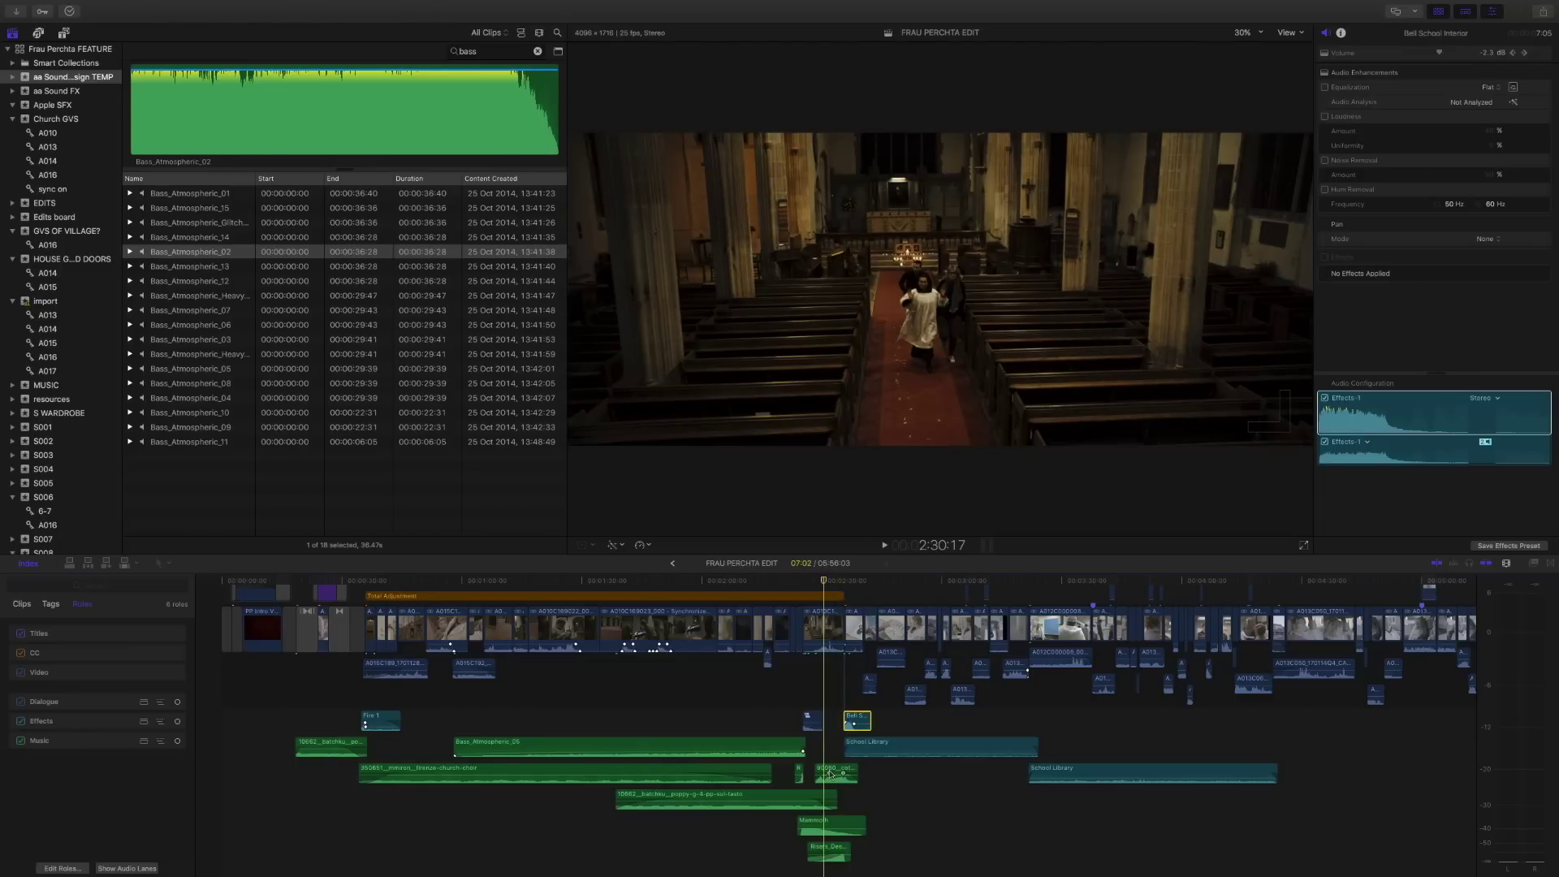
left_click(832, 771)
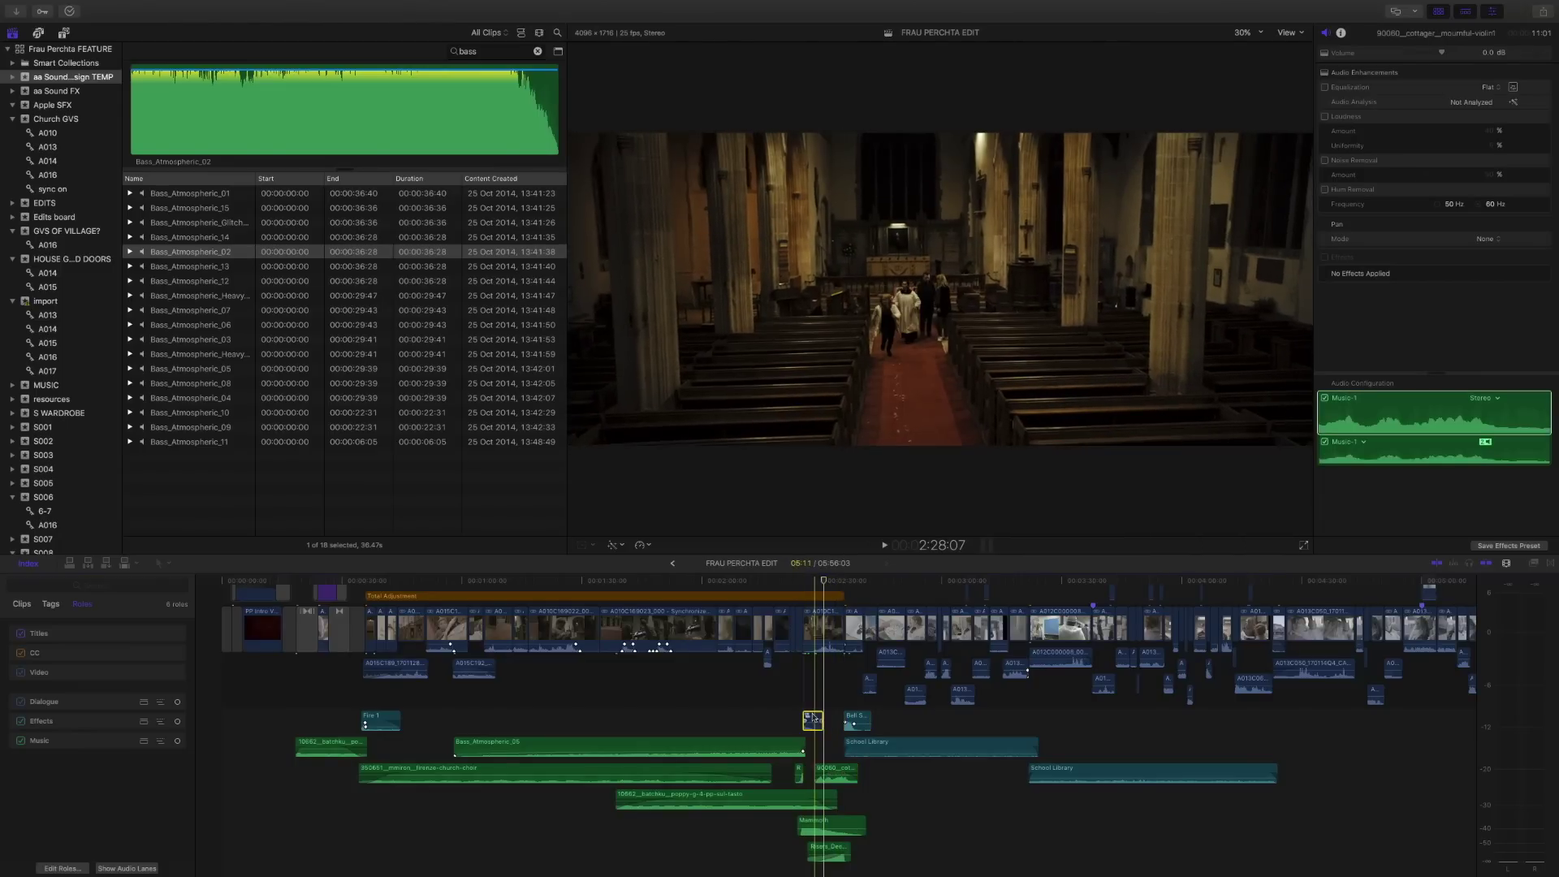
left_click(809, 719)
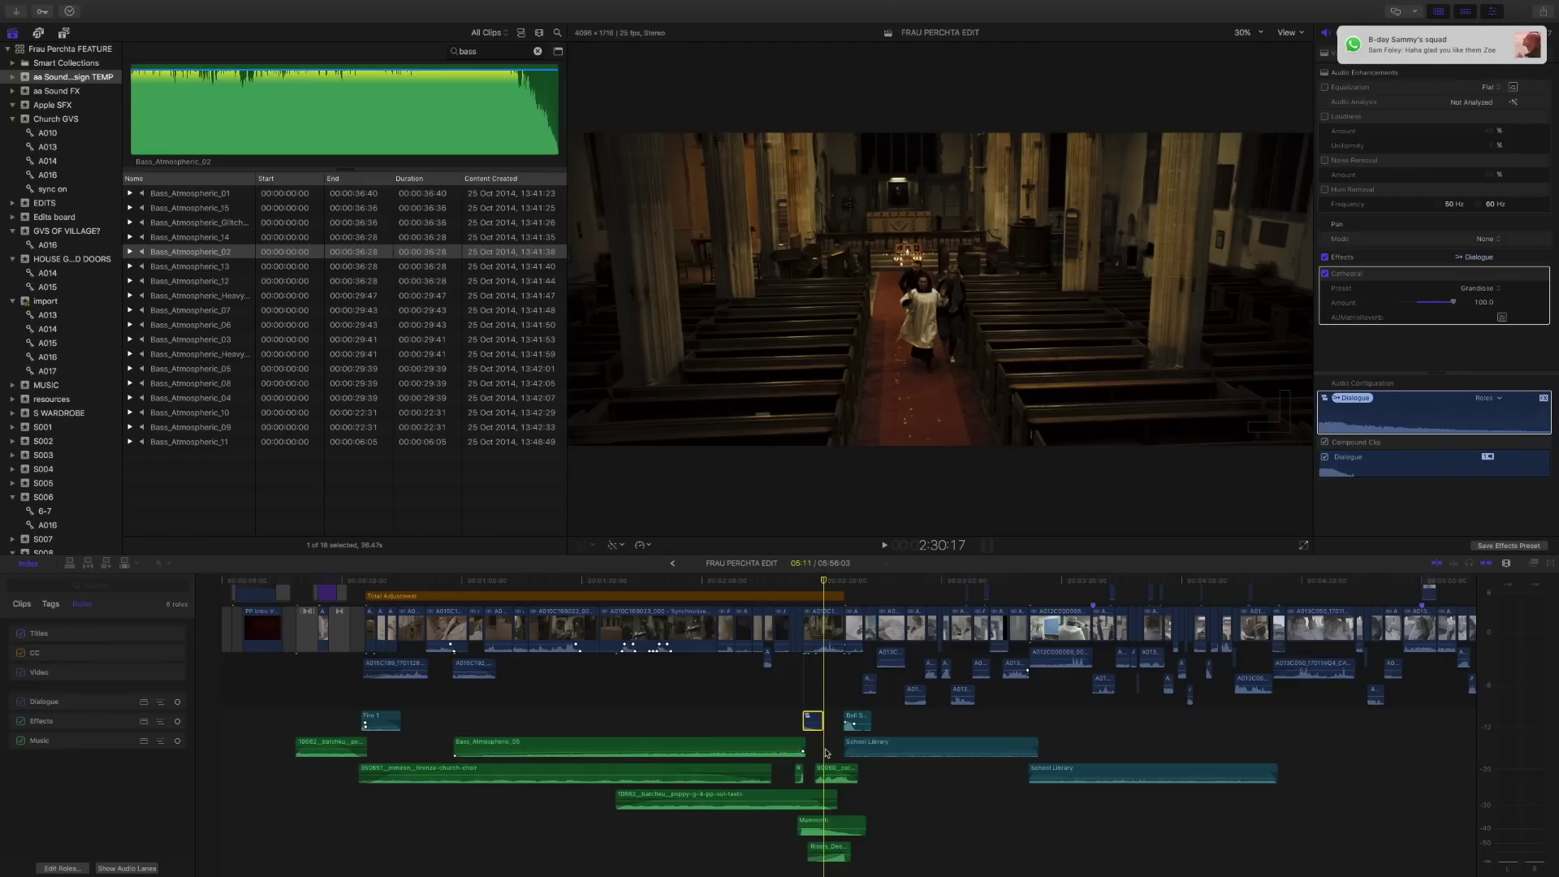
Step: Place Bass_Atmospheric_13 in the timeline at 2:31:17 and bring up its clip options
left_click(830, 583)
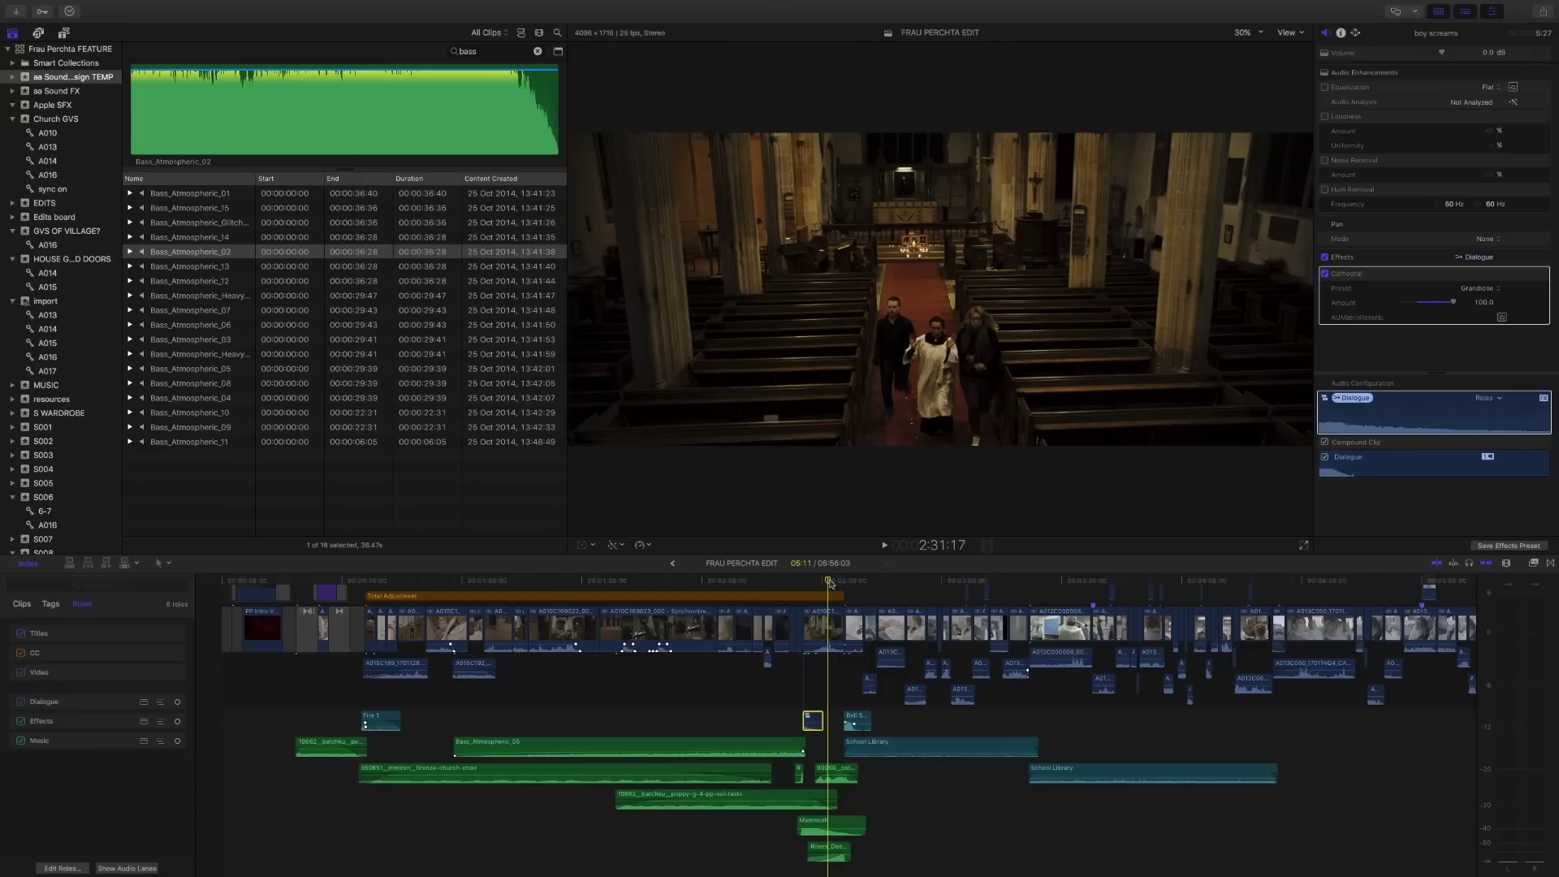
left_click(185, 267)
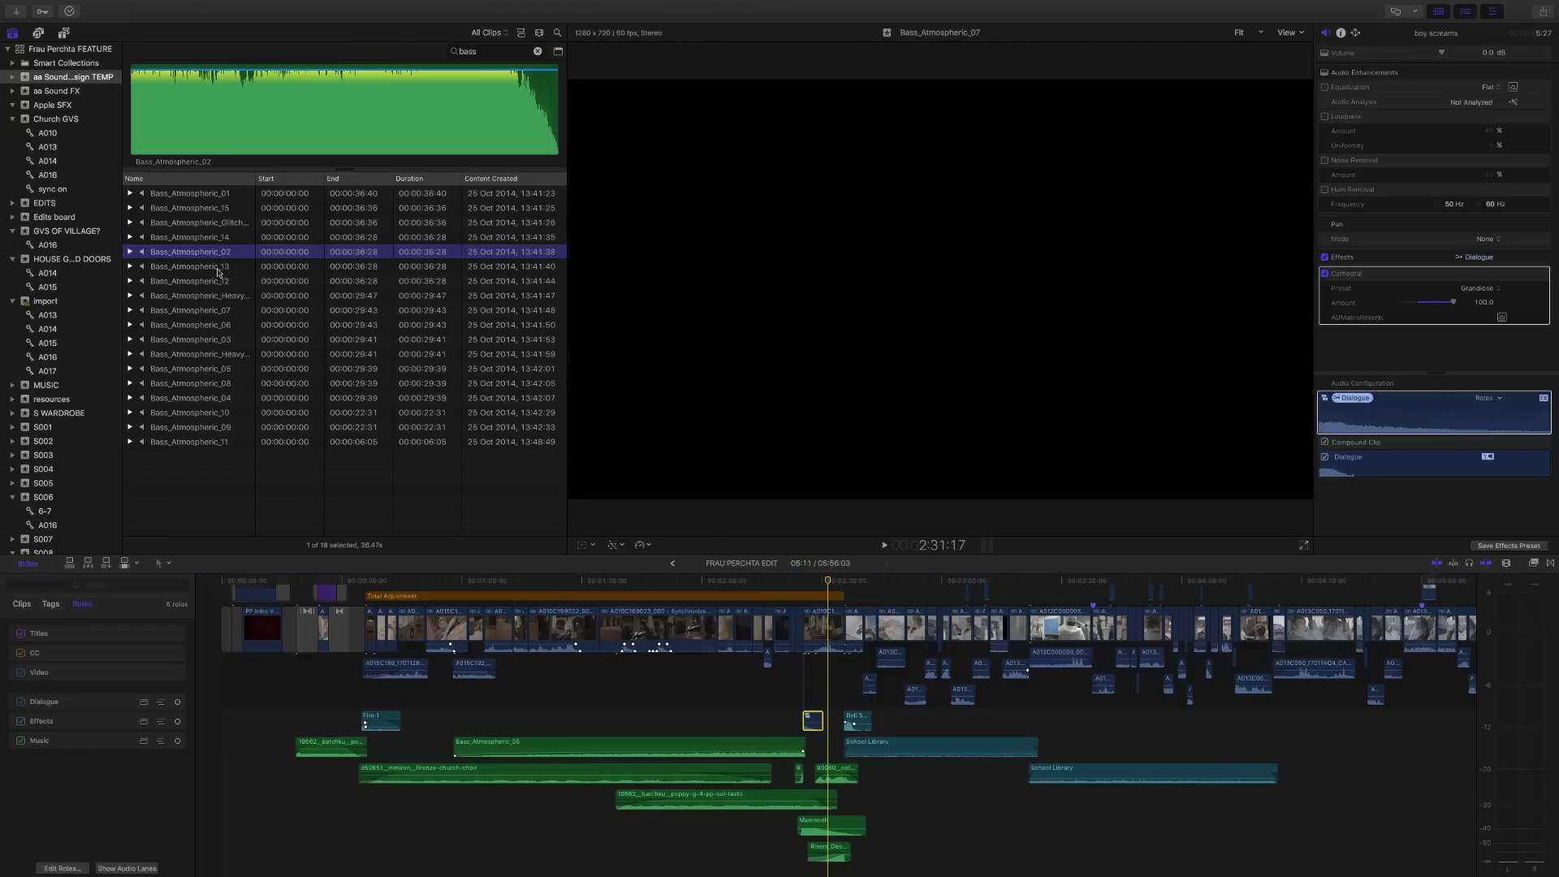
left_click_drag(184, 270, 778, 830)
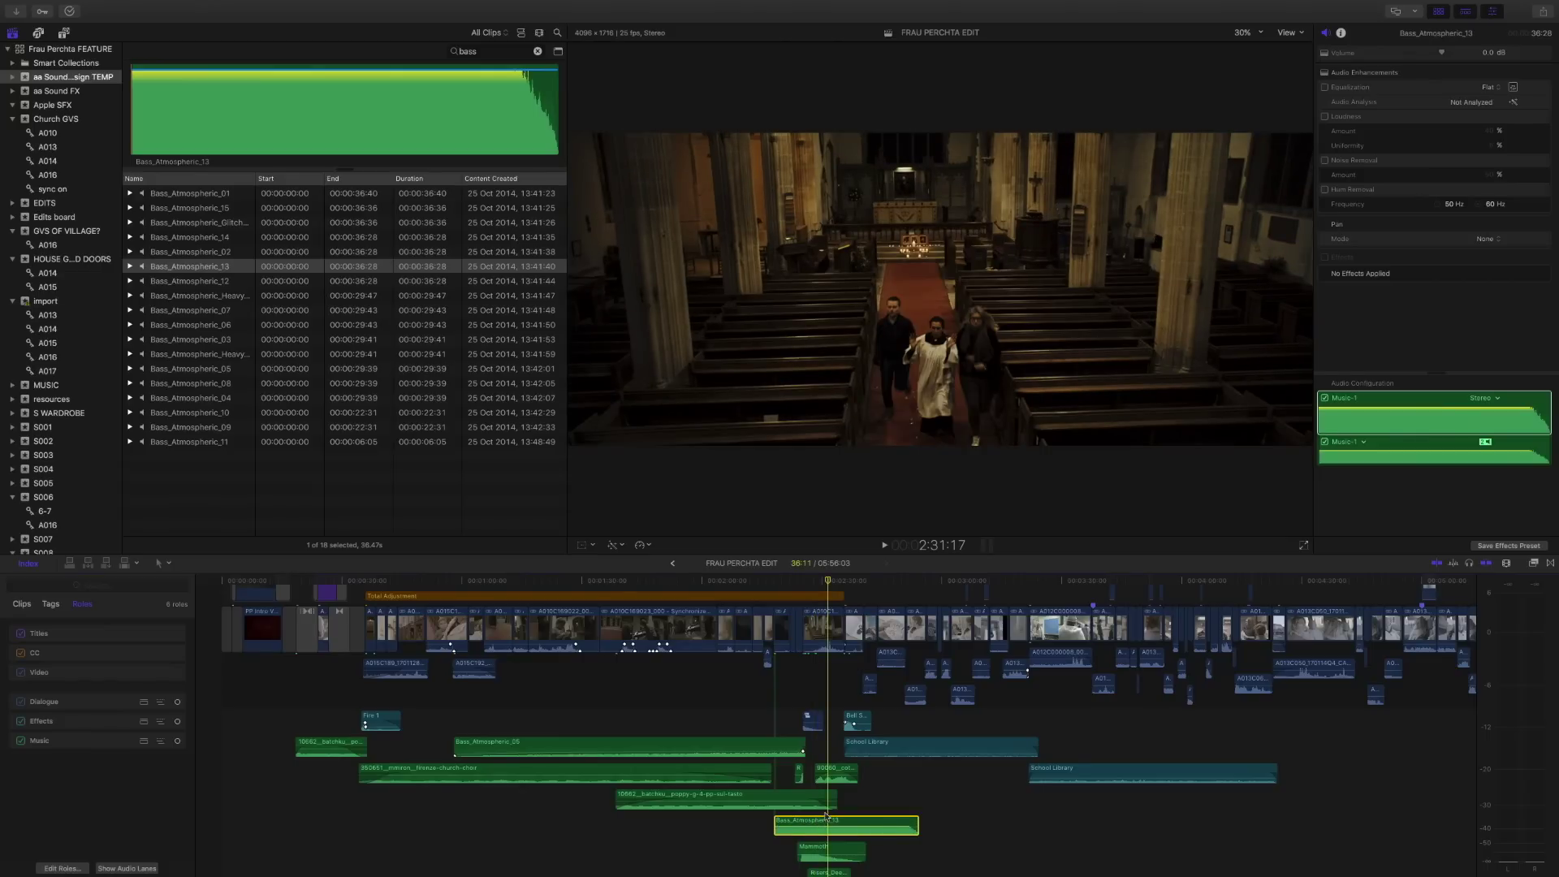
right_click(825, 821)
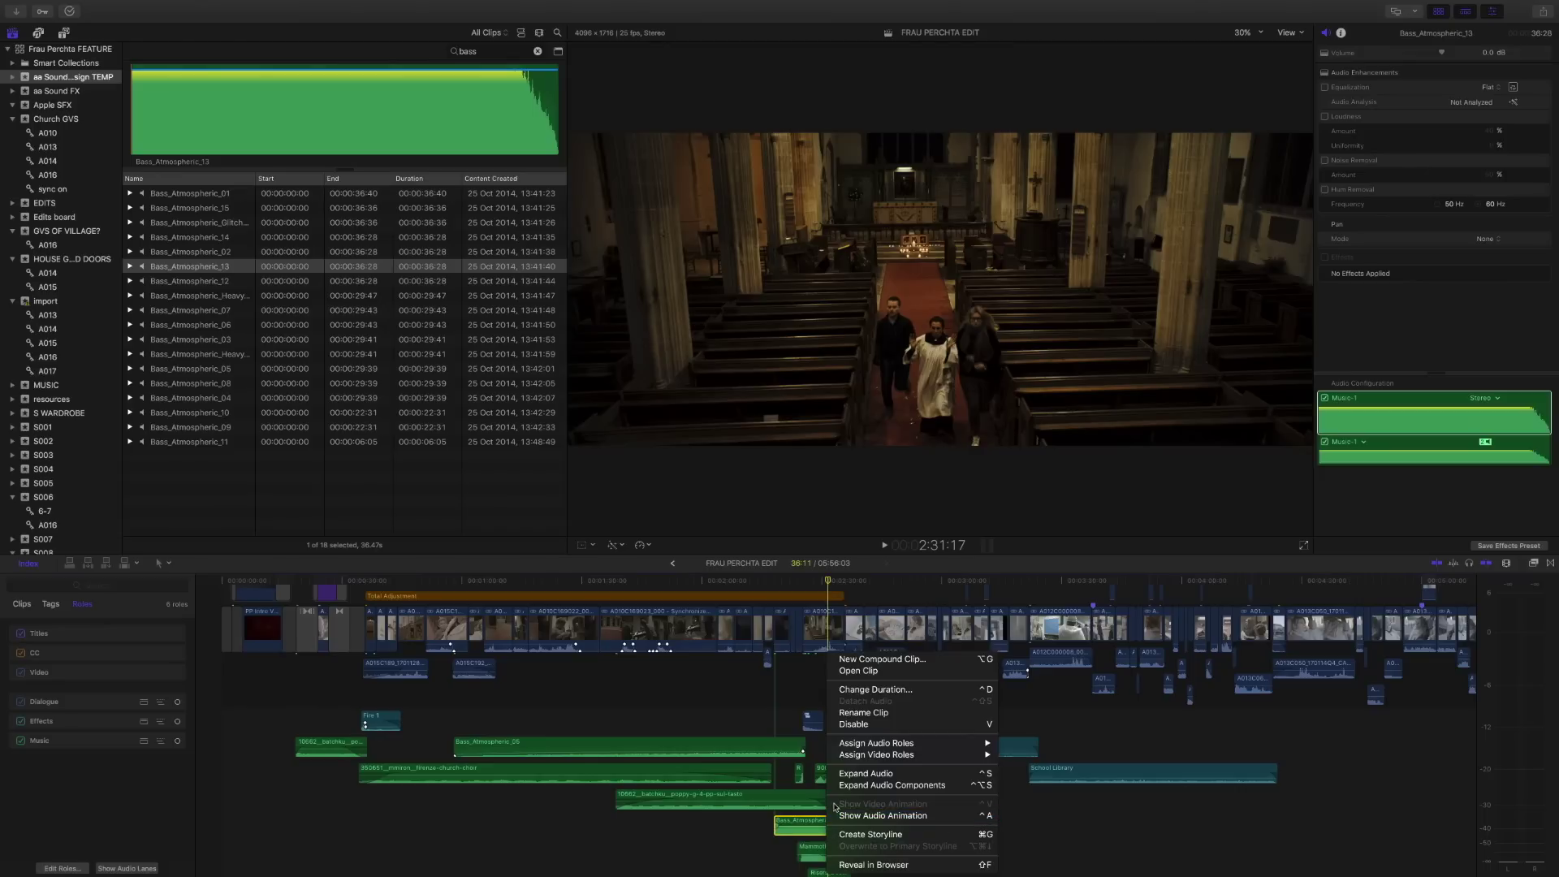
mouse_move(854, 747)
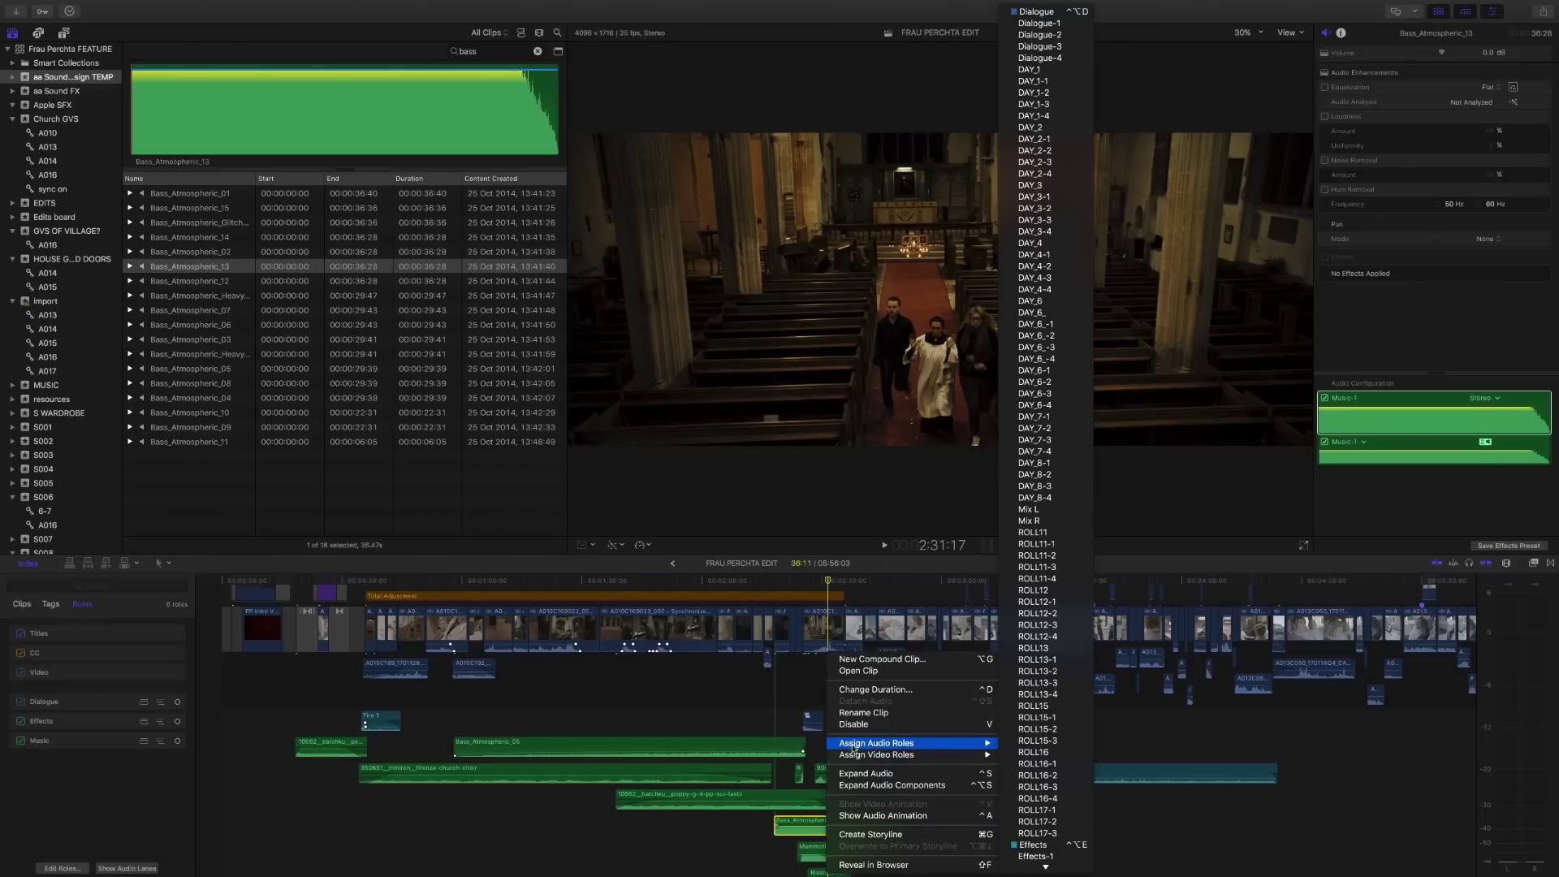
scroll(1048, 735, "down", 3)
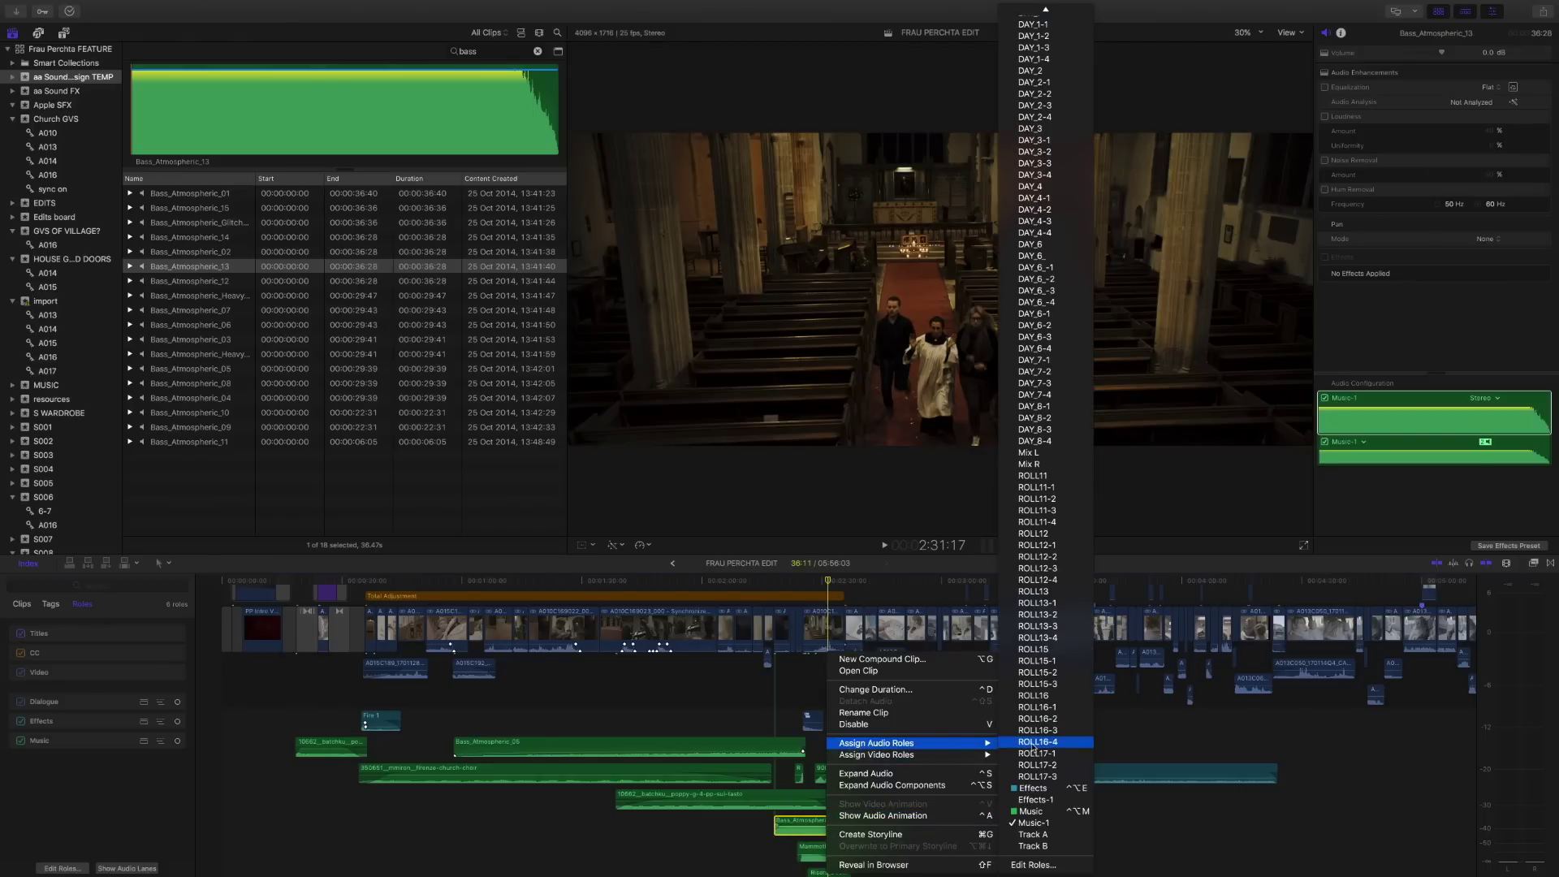
Step: In the Edit Roles window, add an audio role named TEMP MUSIC and apply it
left_click(1033, 865)
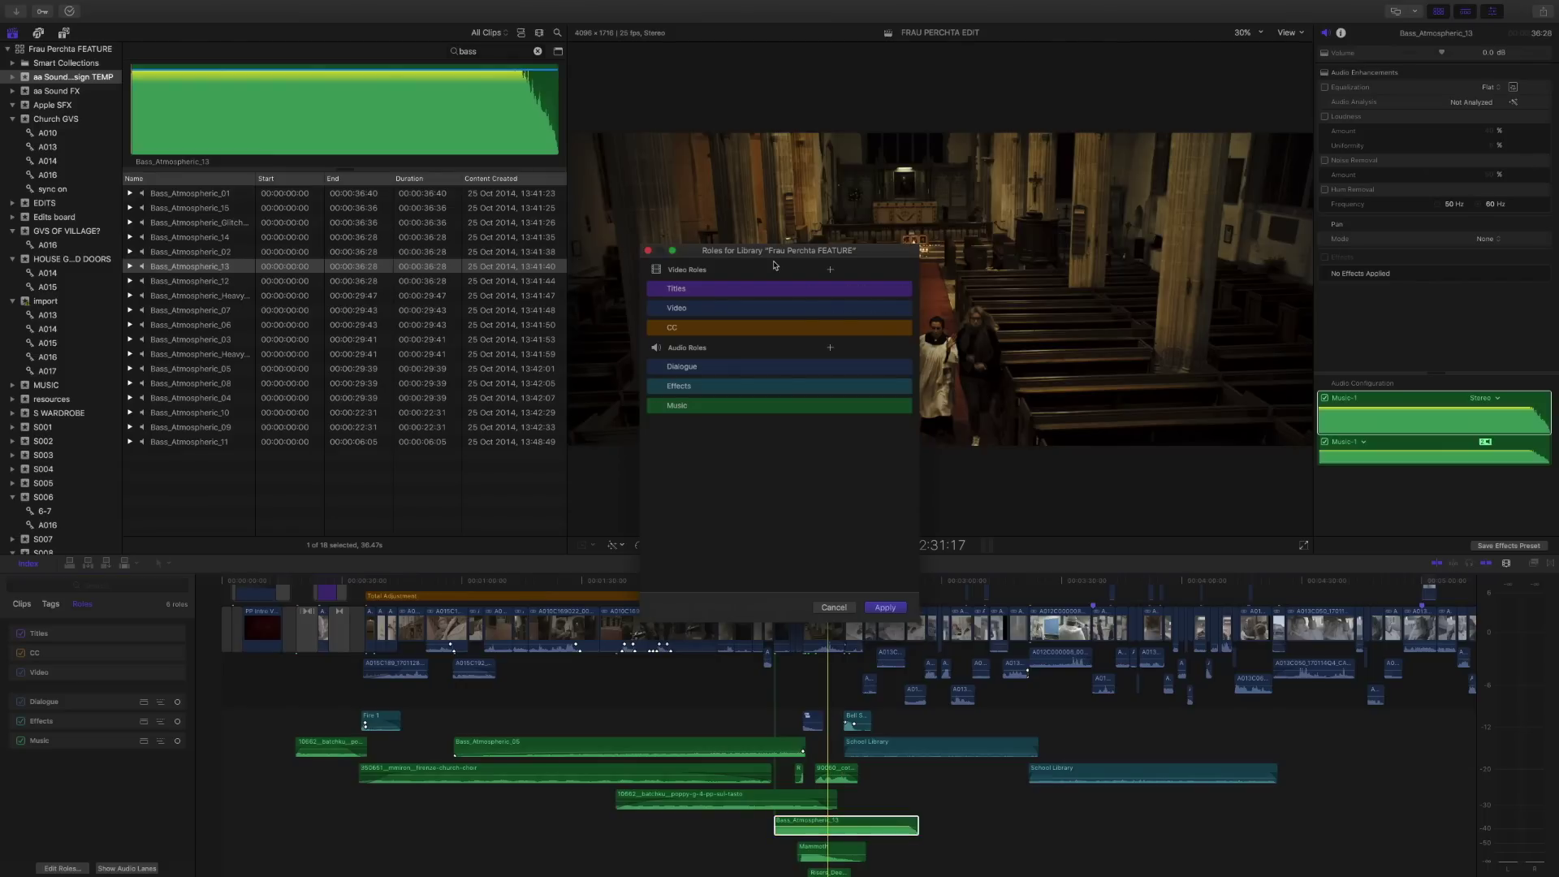
left_click_drag(762, 254, 847, 257)
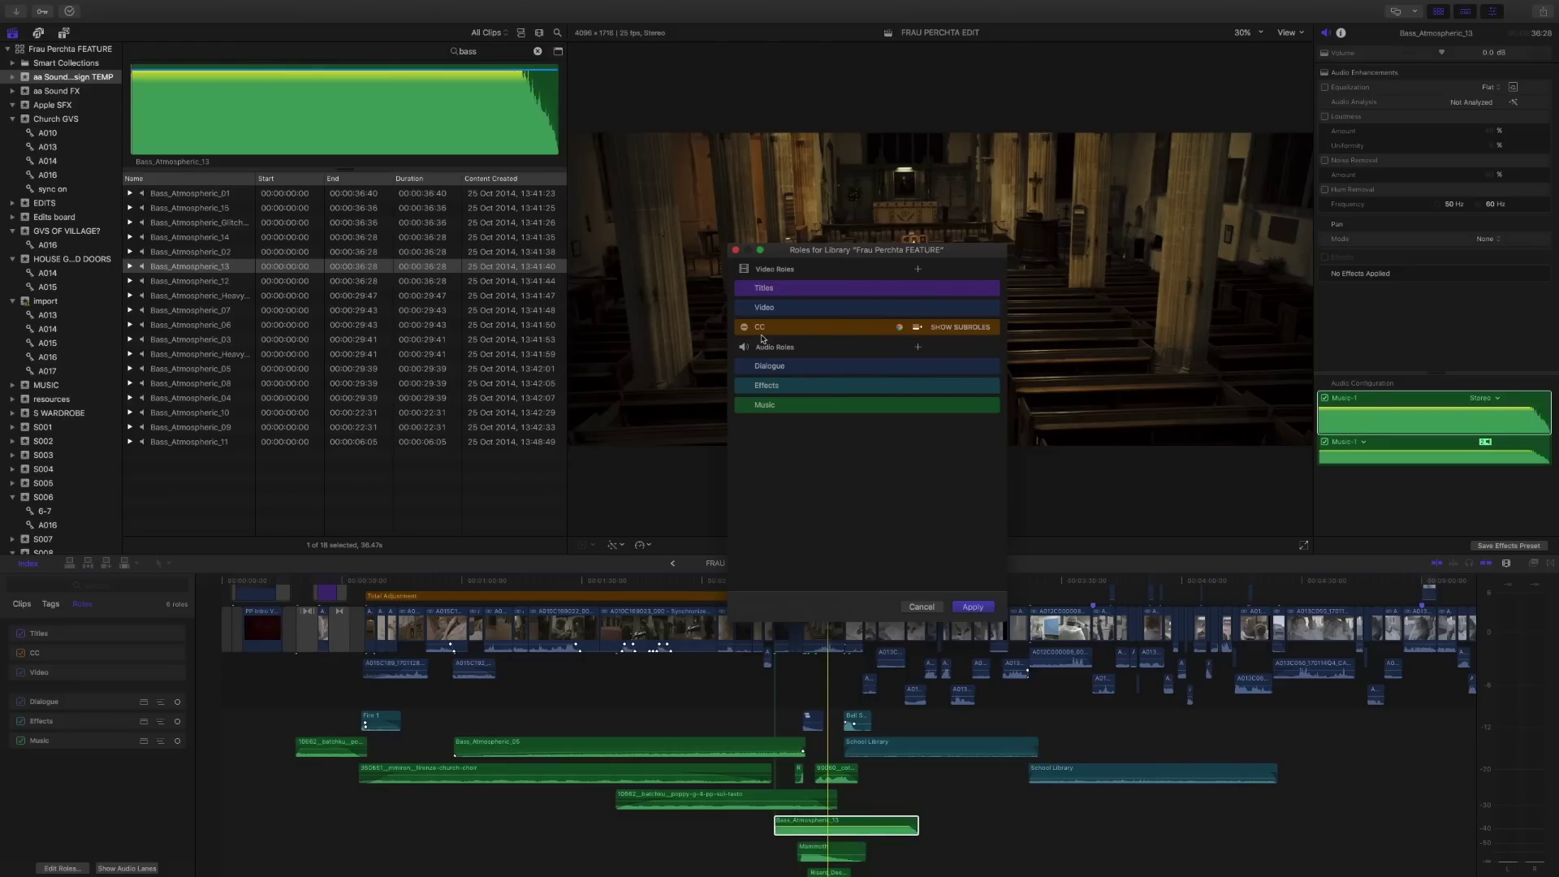
left_click(769, 327)
left_click(919, 347)
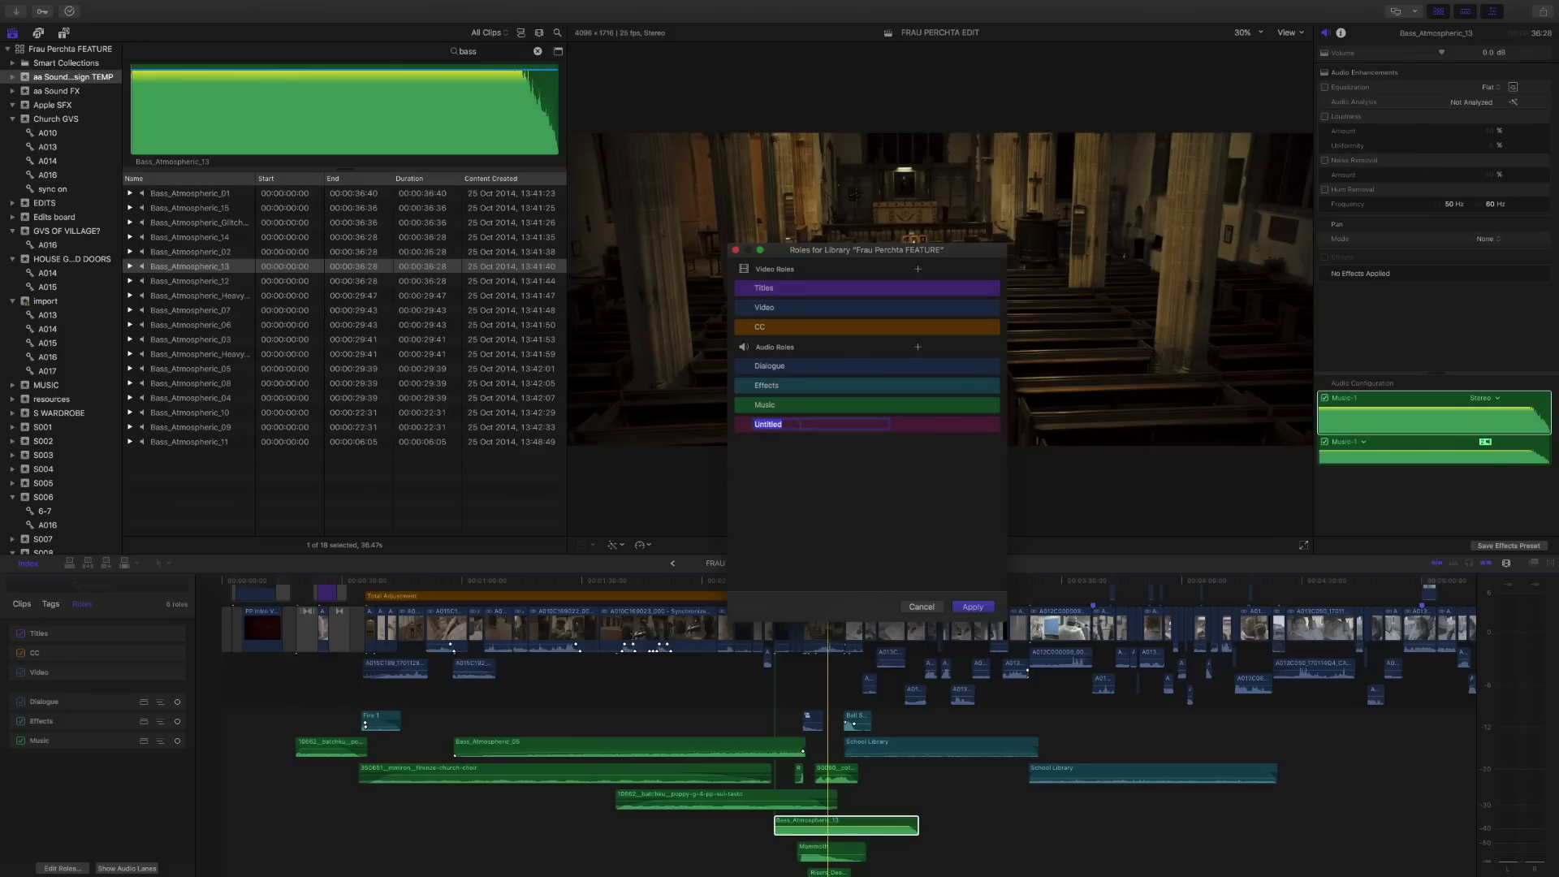
type("TEMP MUSIC")
left_click(973, 607)
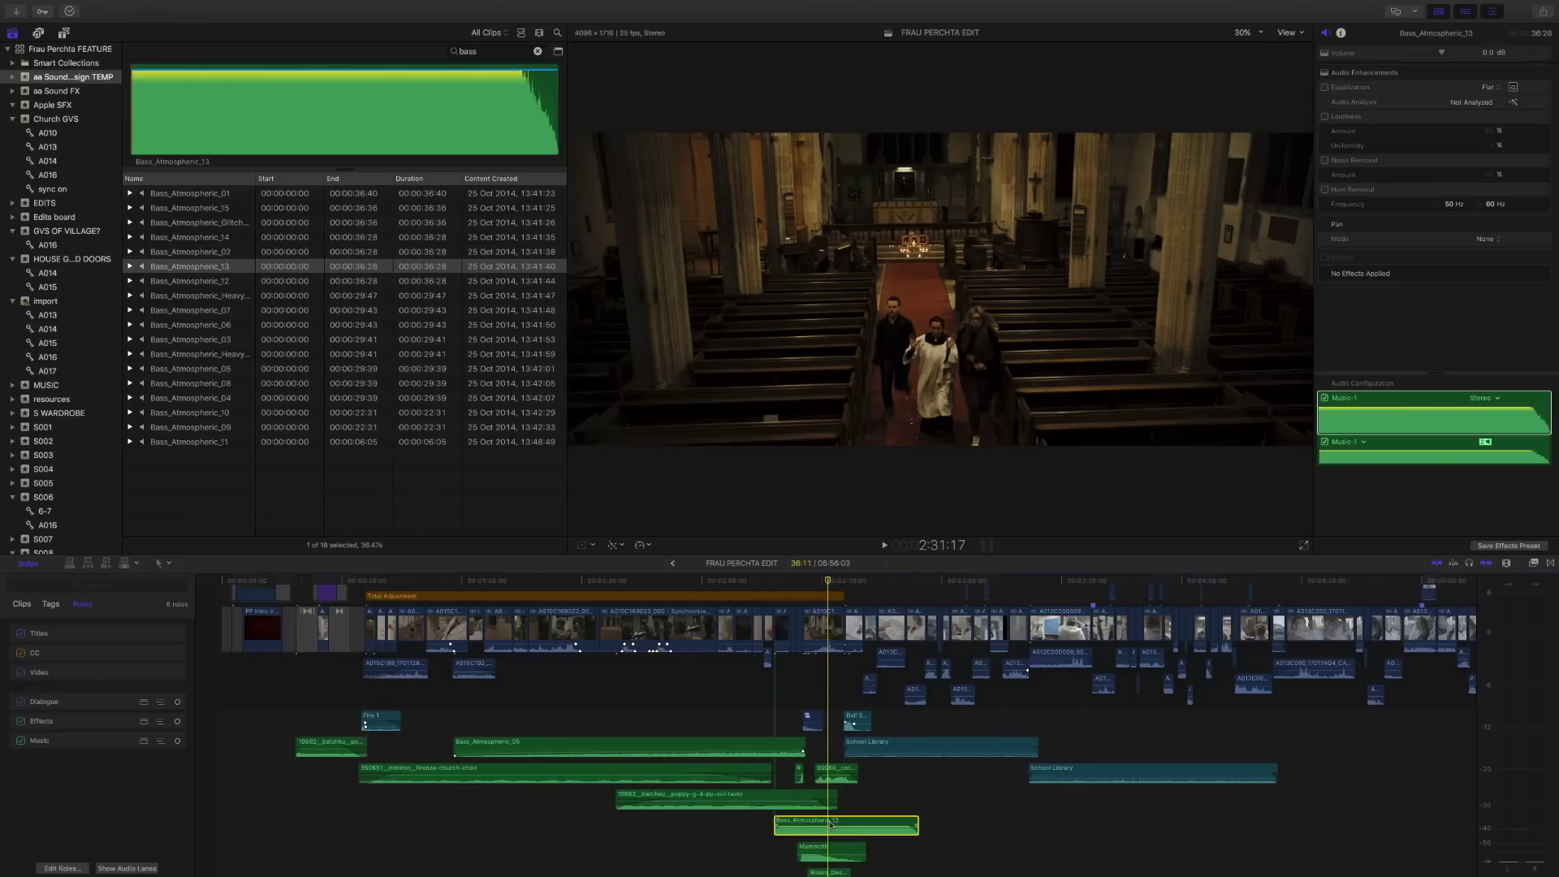
Step: Assign the timeline's Bass_Atmospheric_13 clip to the TEMP MUSIC audio role
right_click(829, 825)
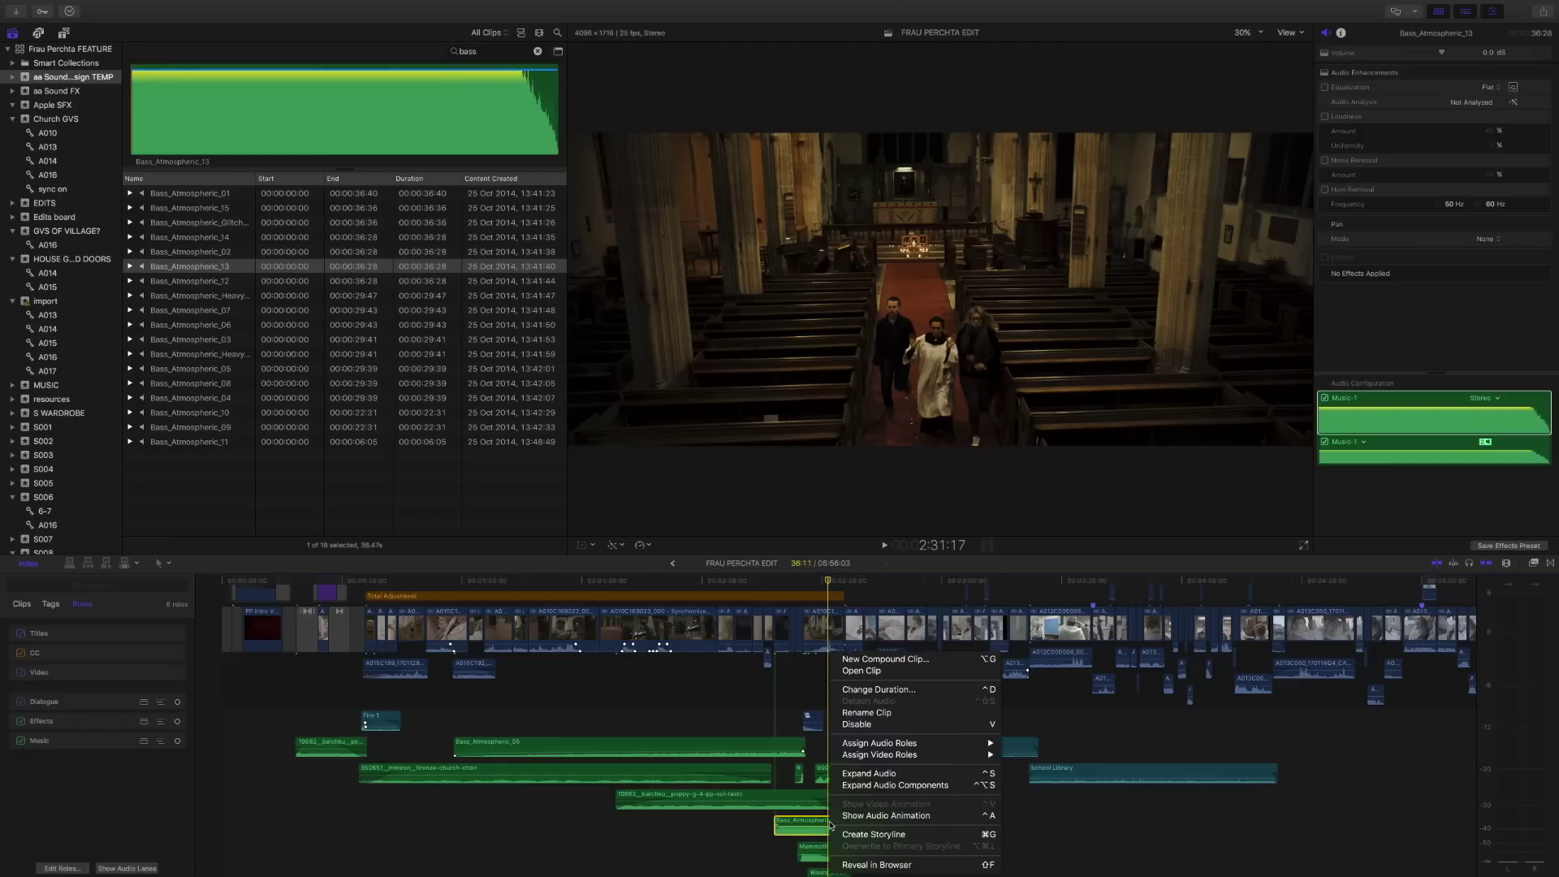
mouse_move(869, 745)
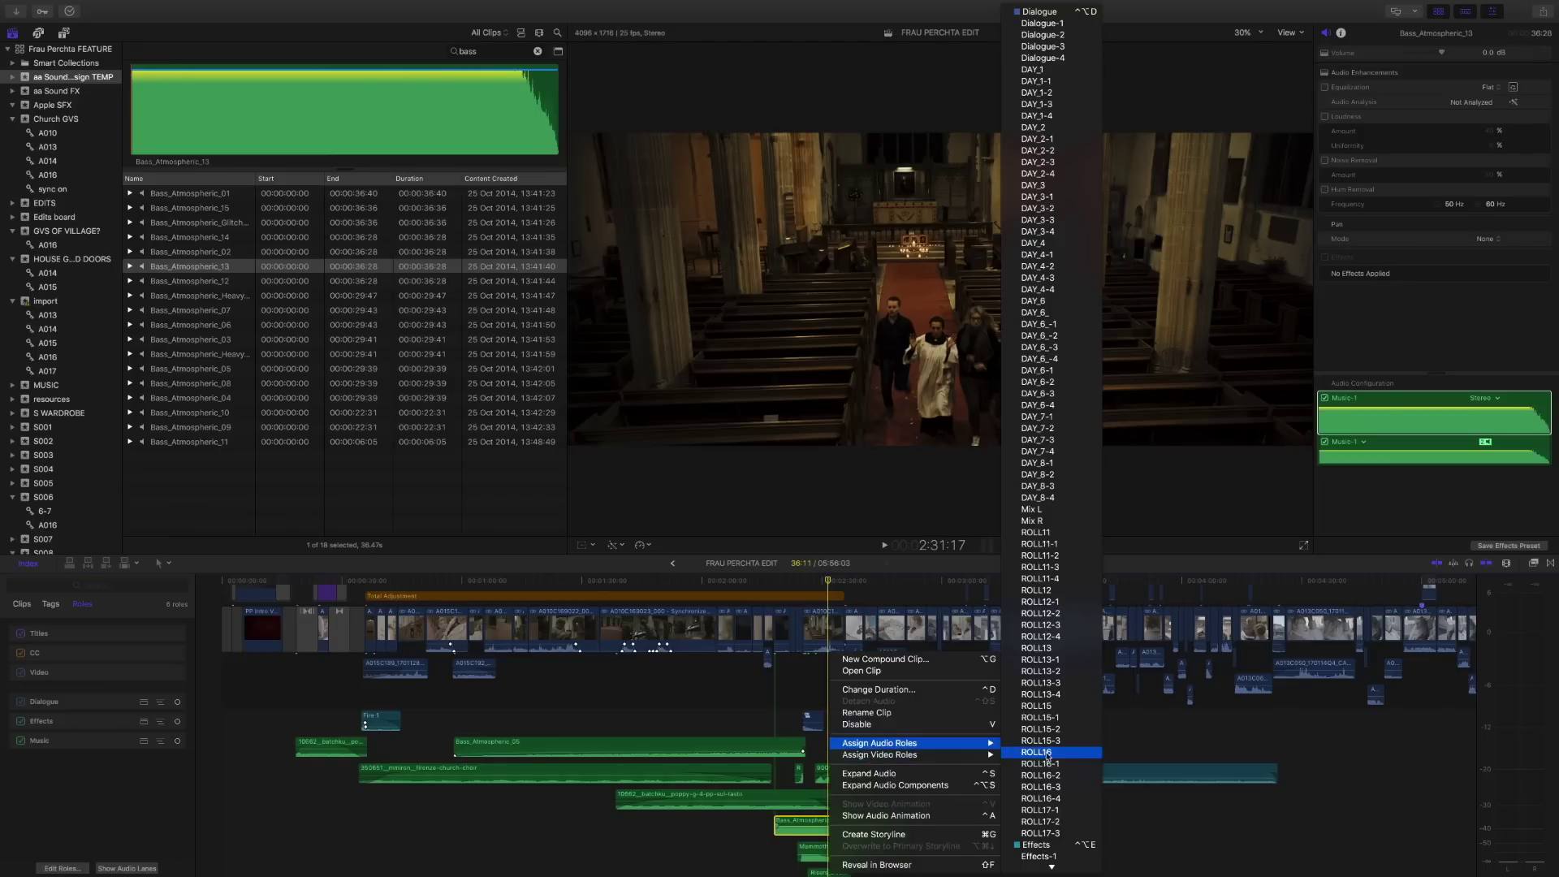
scroll(1039, 767, "down", 3)
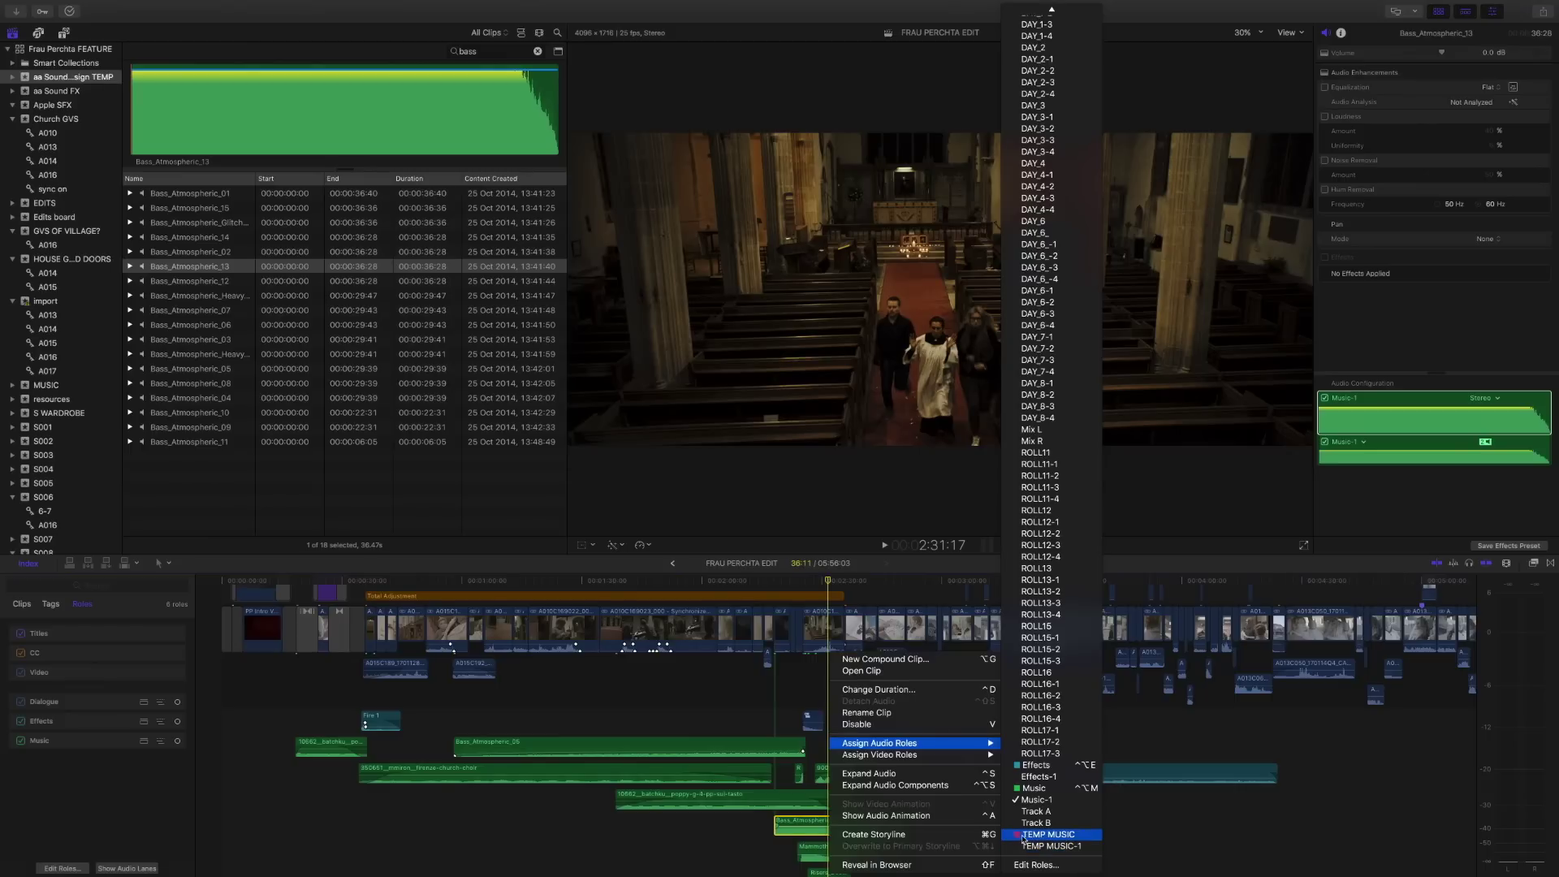
left_click(1053, 837)
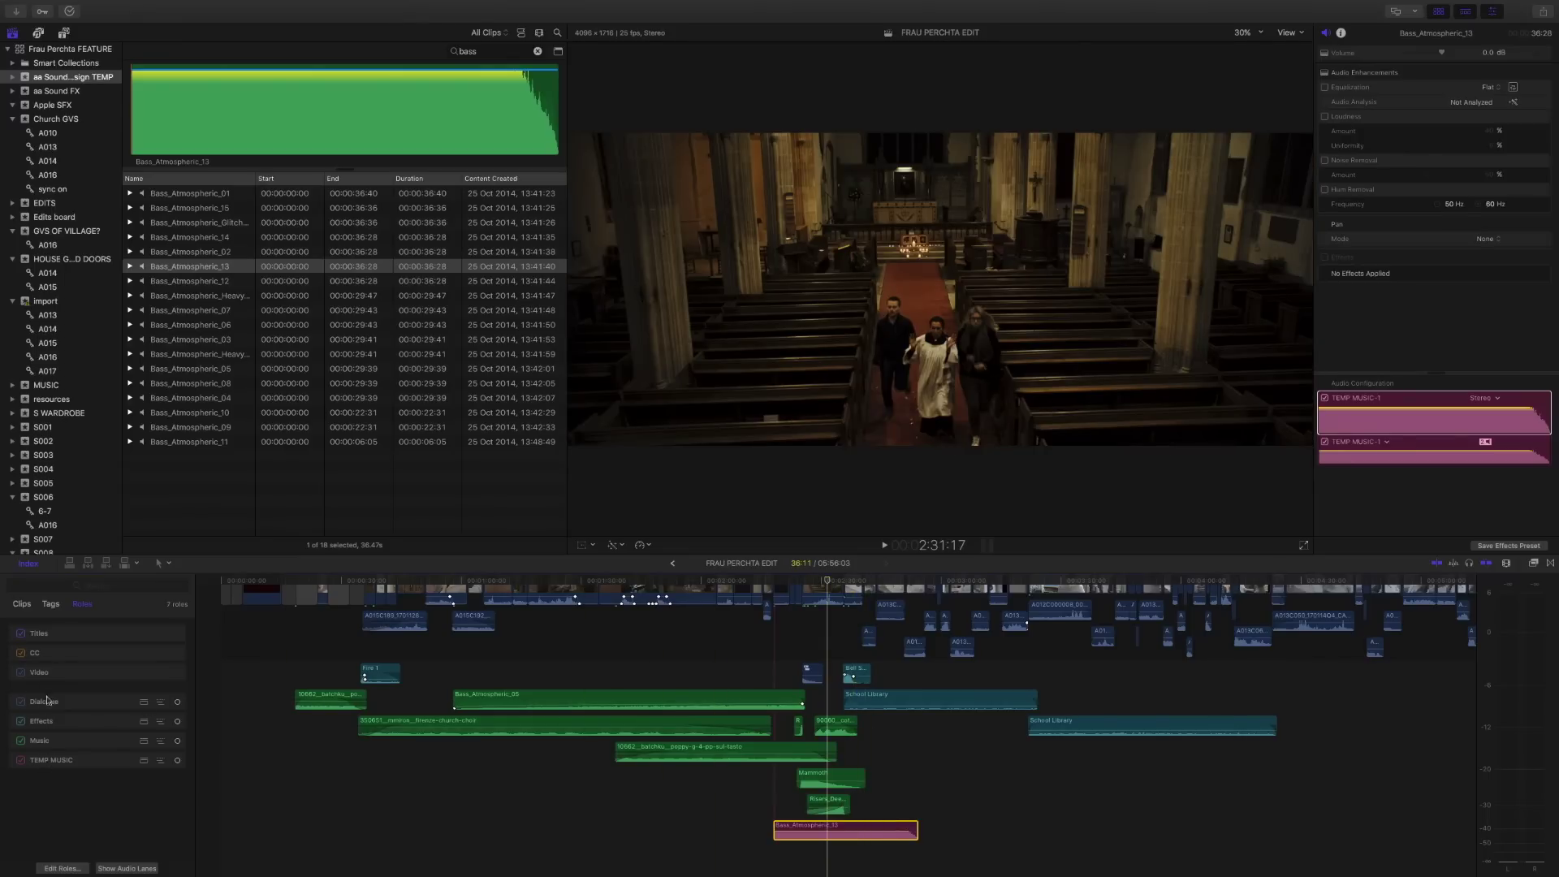
Step: Open the timeline index and look through its Clips, Tags and Roles lists
left_click(28, 563)
left_click(28, 563)
left_click(22, 607)
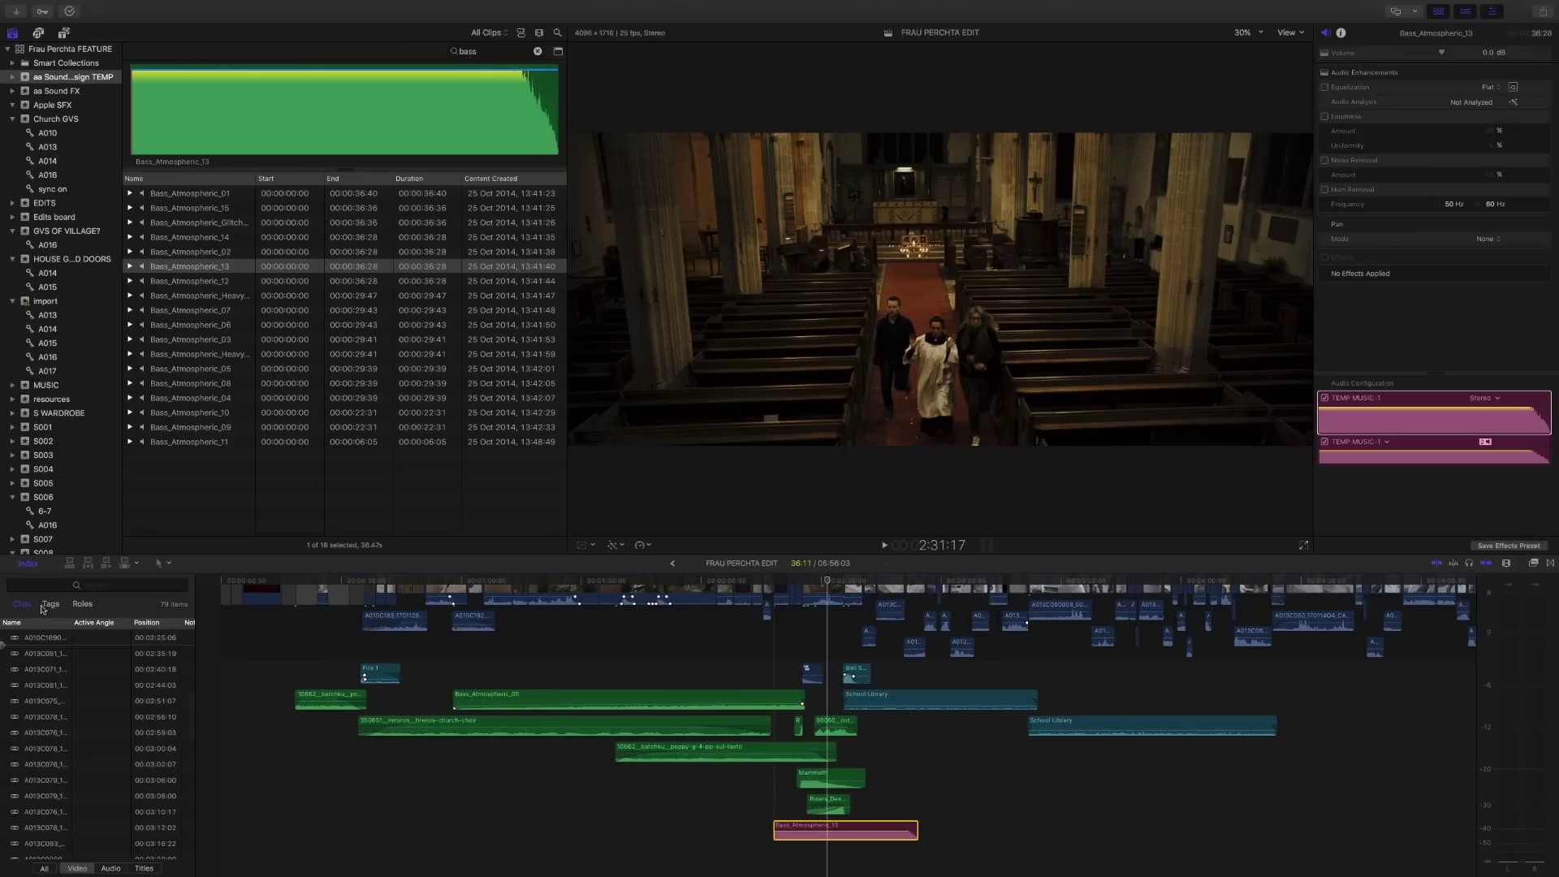
left_click(58, 611)
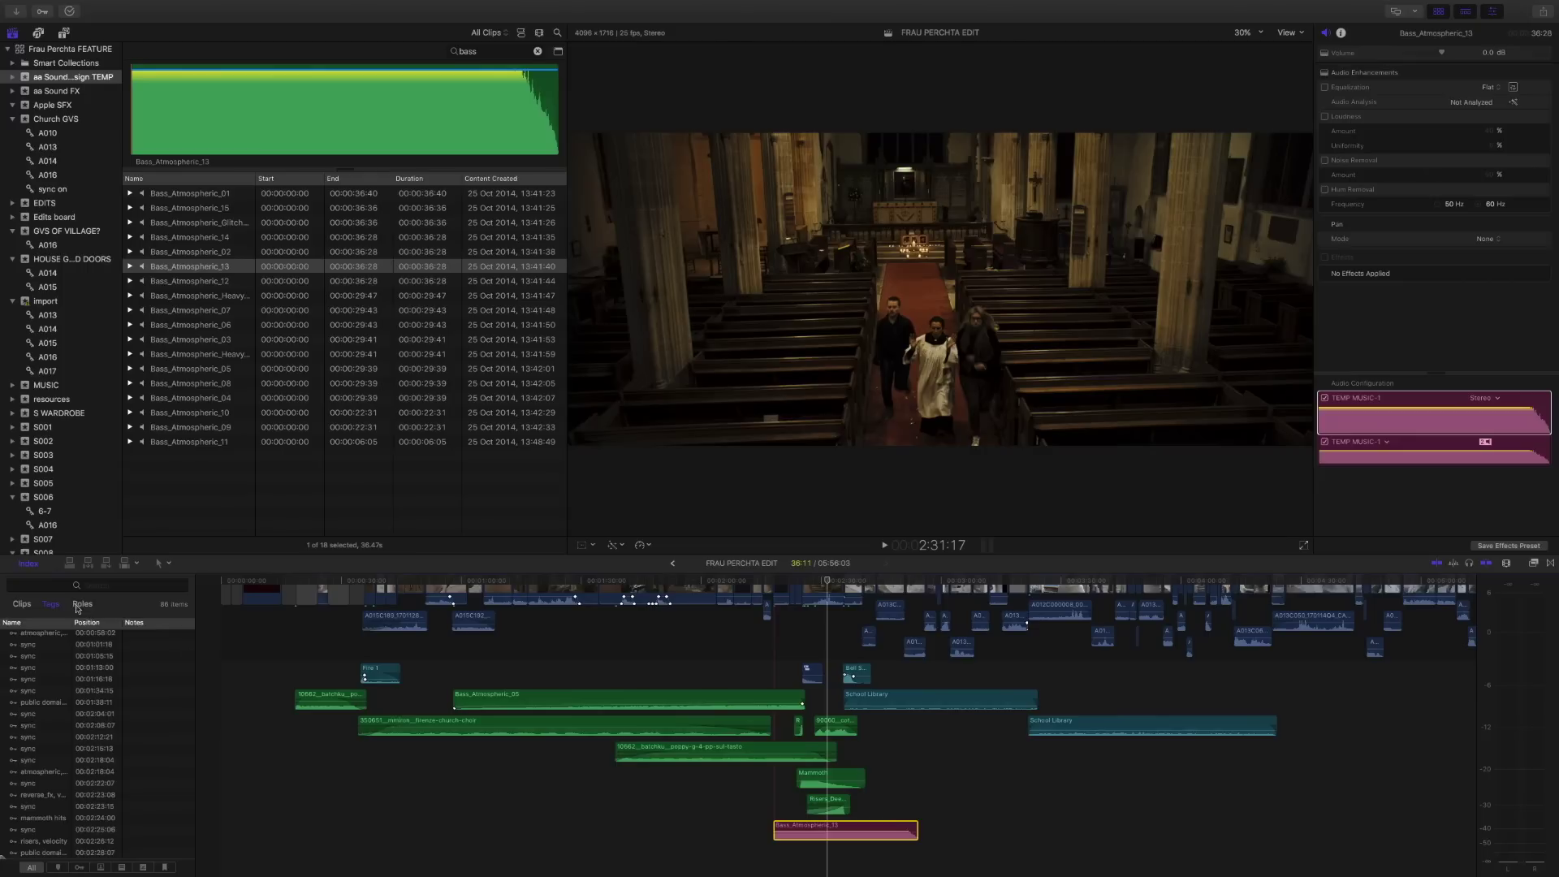
left_click(82, 604)
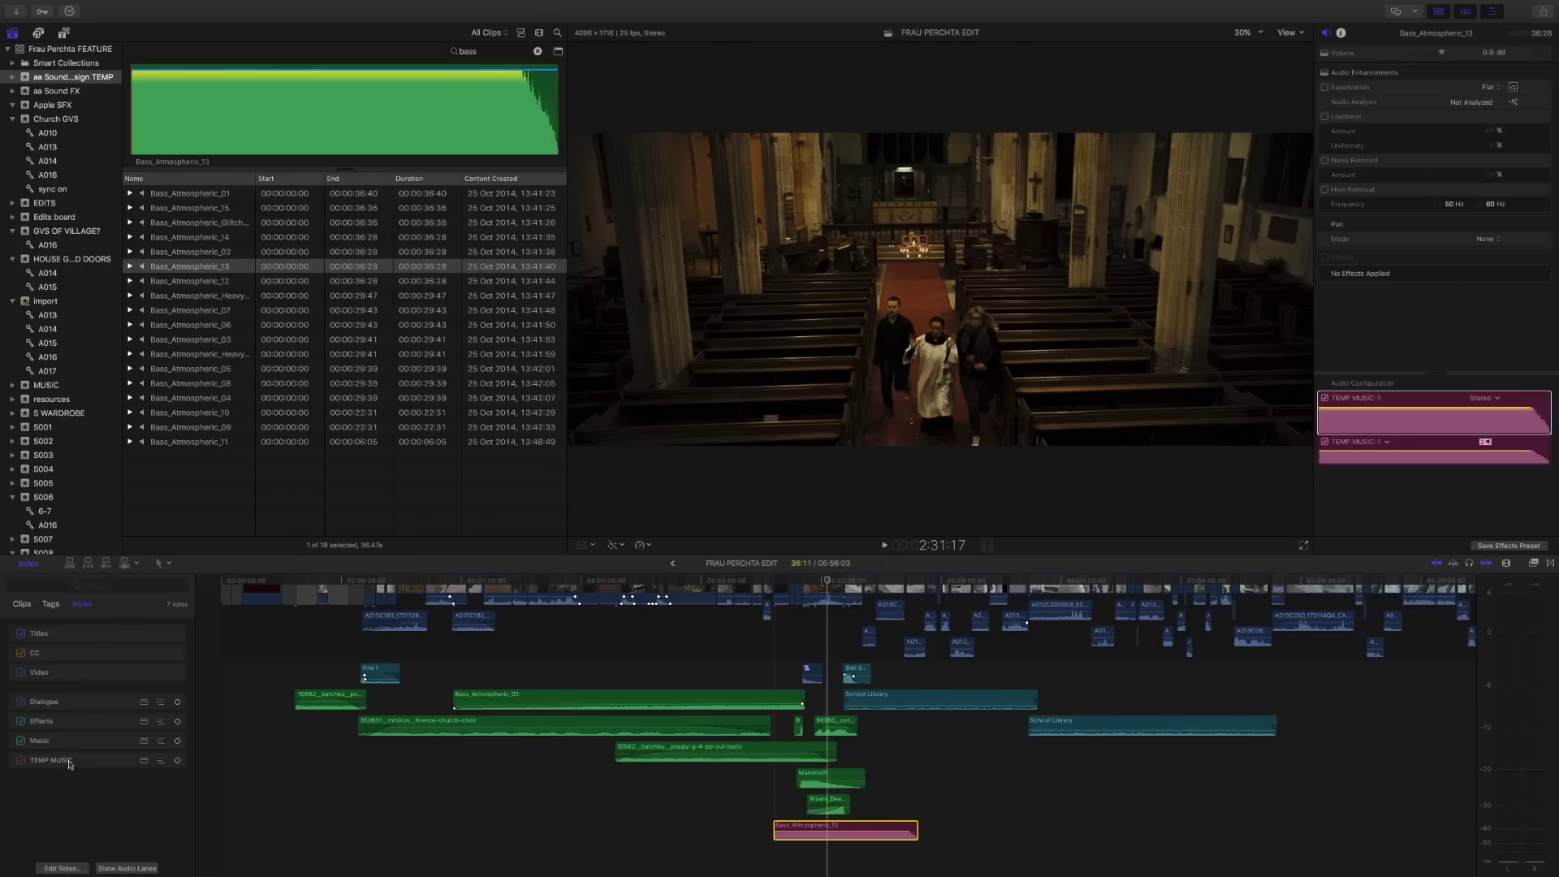
Step: Move the TEMP MUSIC role between Effects and Music, then select Bass_Atmospheric_13 in the browser
left_click_drag(52, 763, 61, 696)
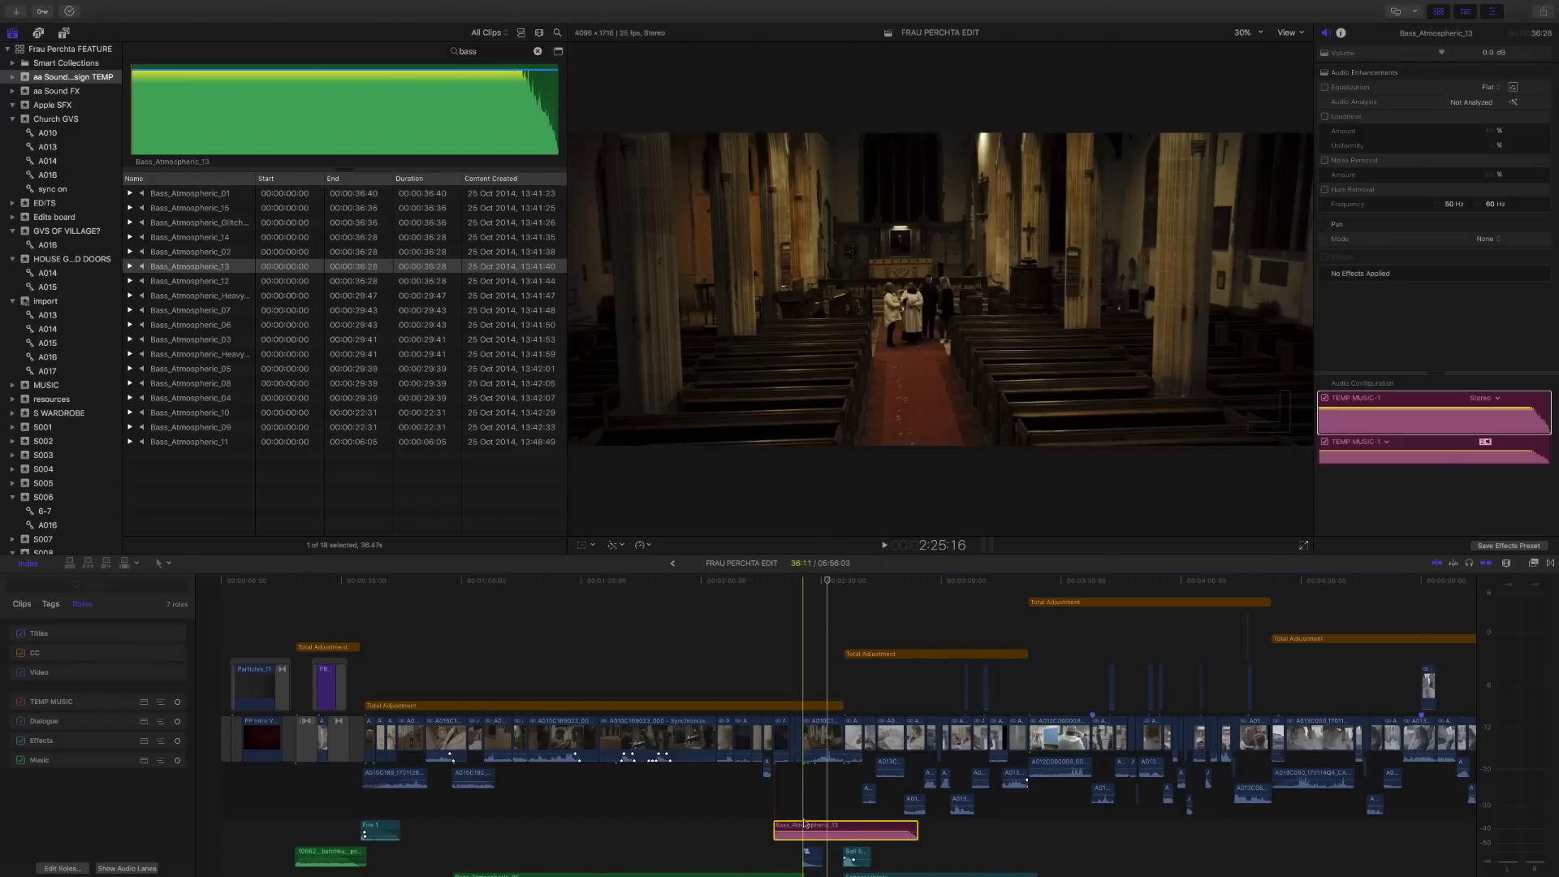
scroll(827, 825, "down", 3)
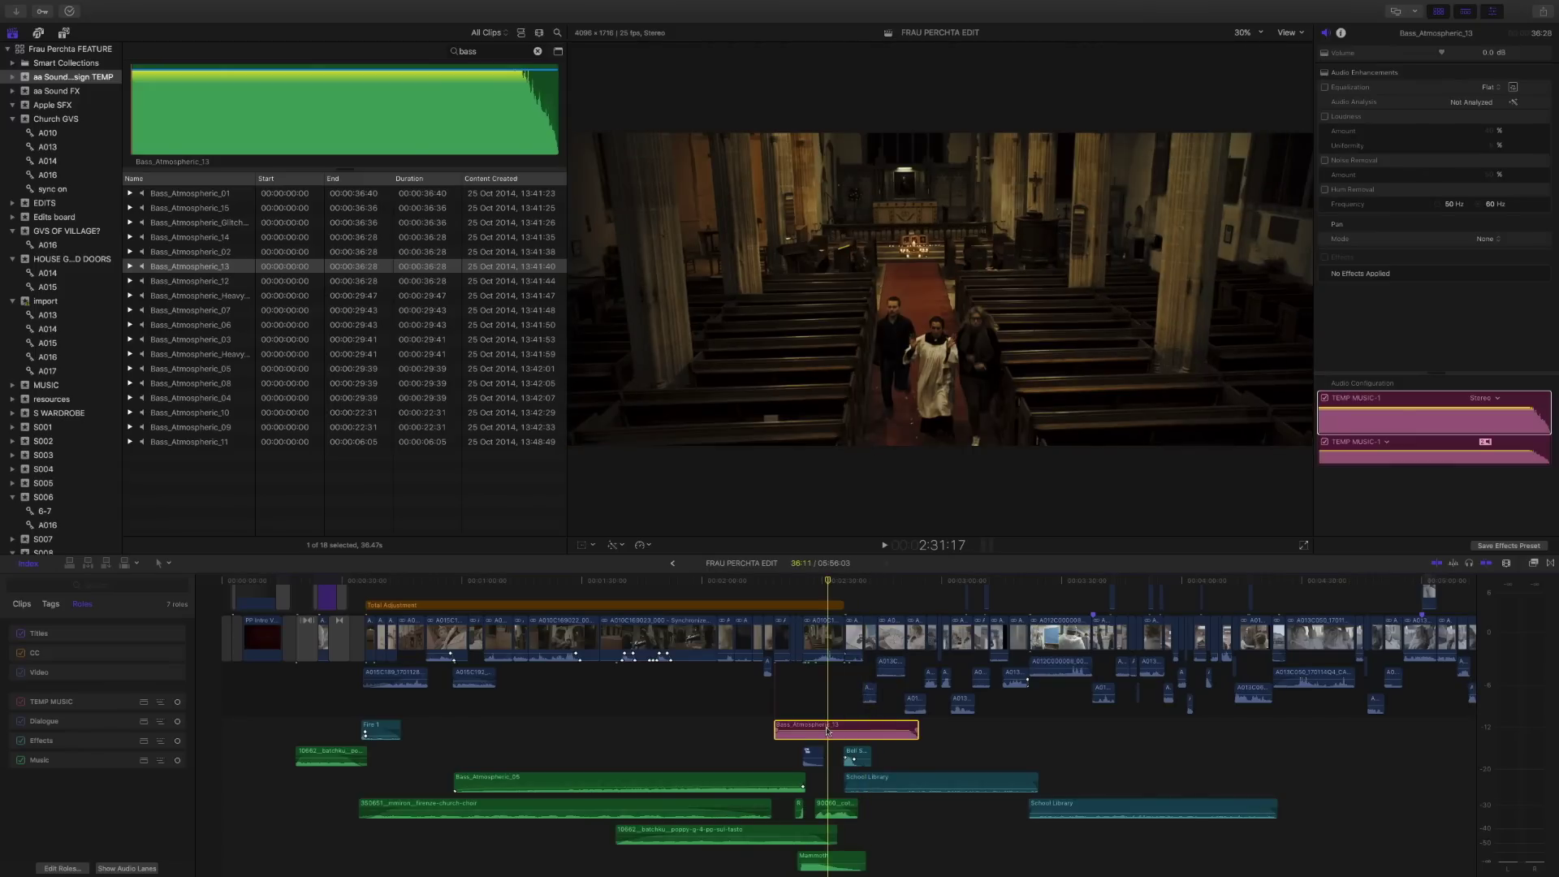
scroll(826, 730, "down", 1)
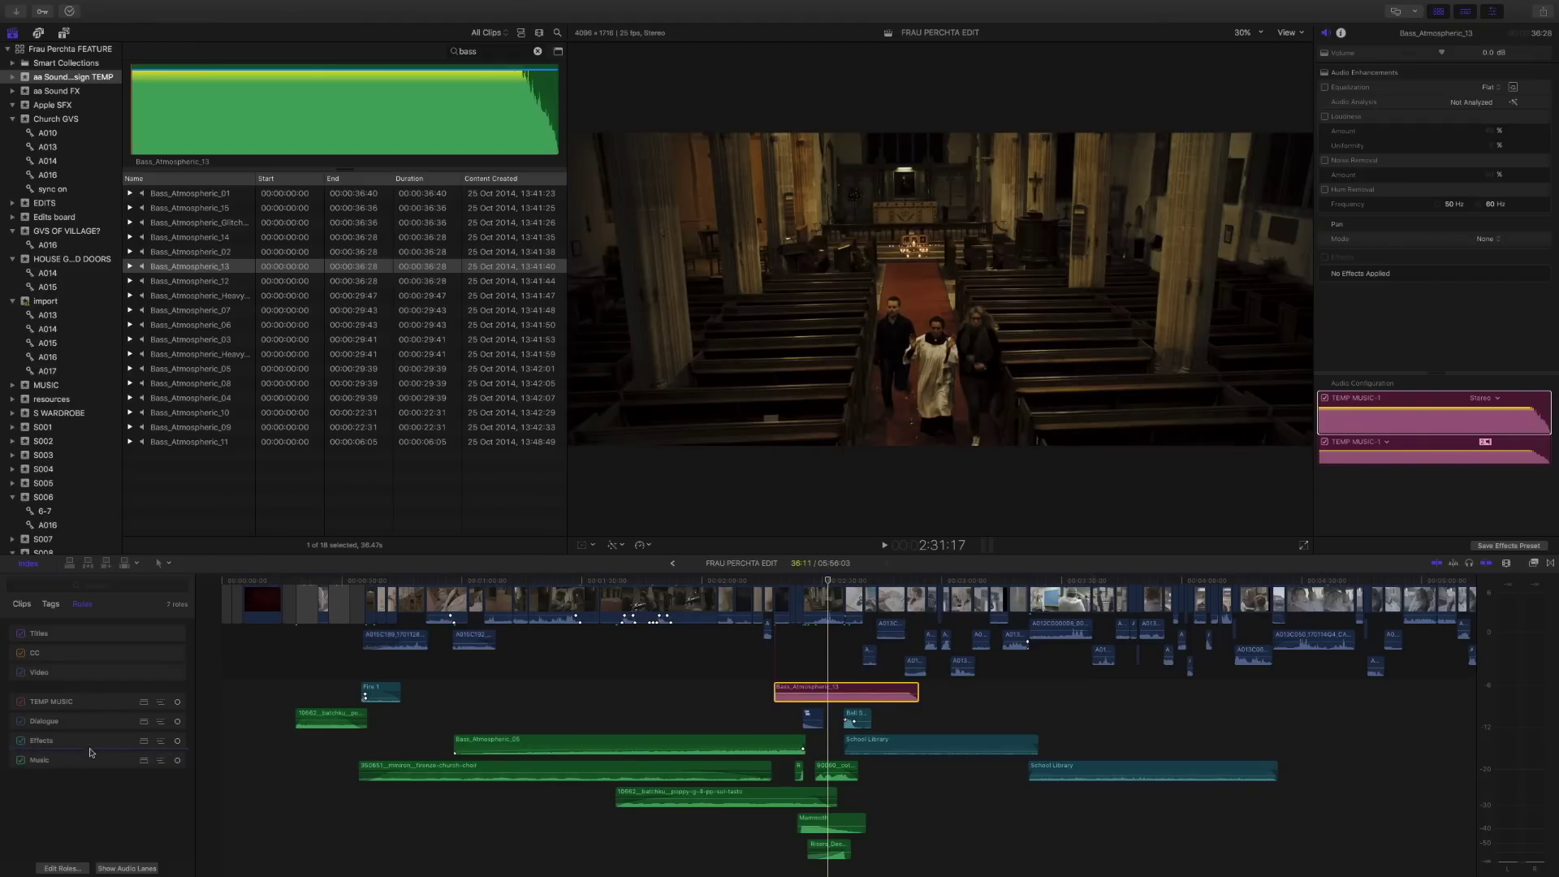
left_click_drag(90, 752, 90, 751)
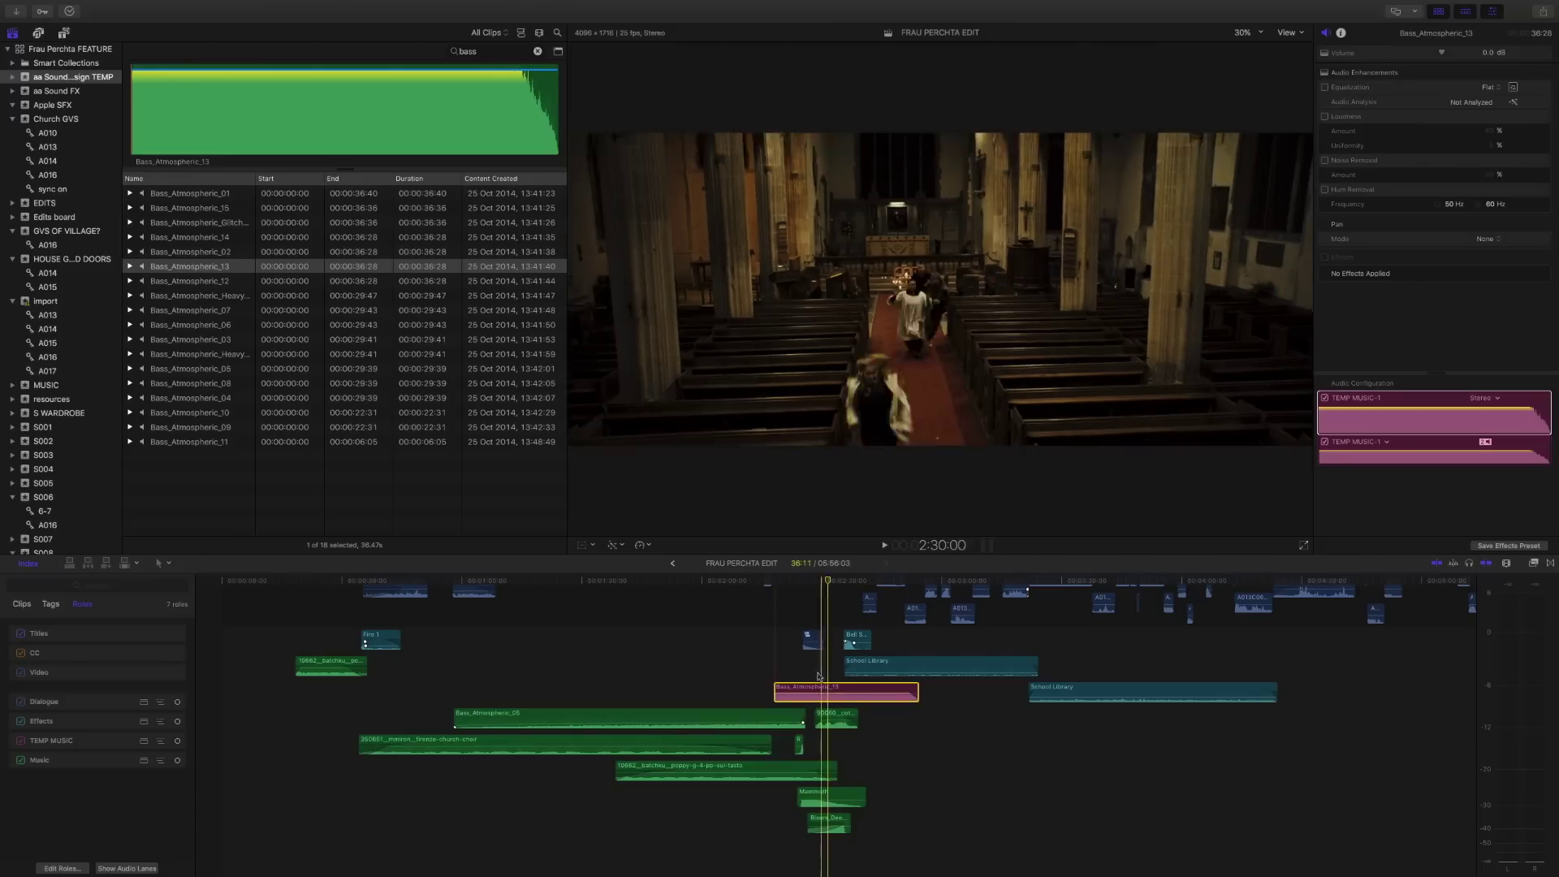
left_click(232, 270)
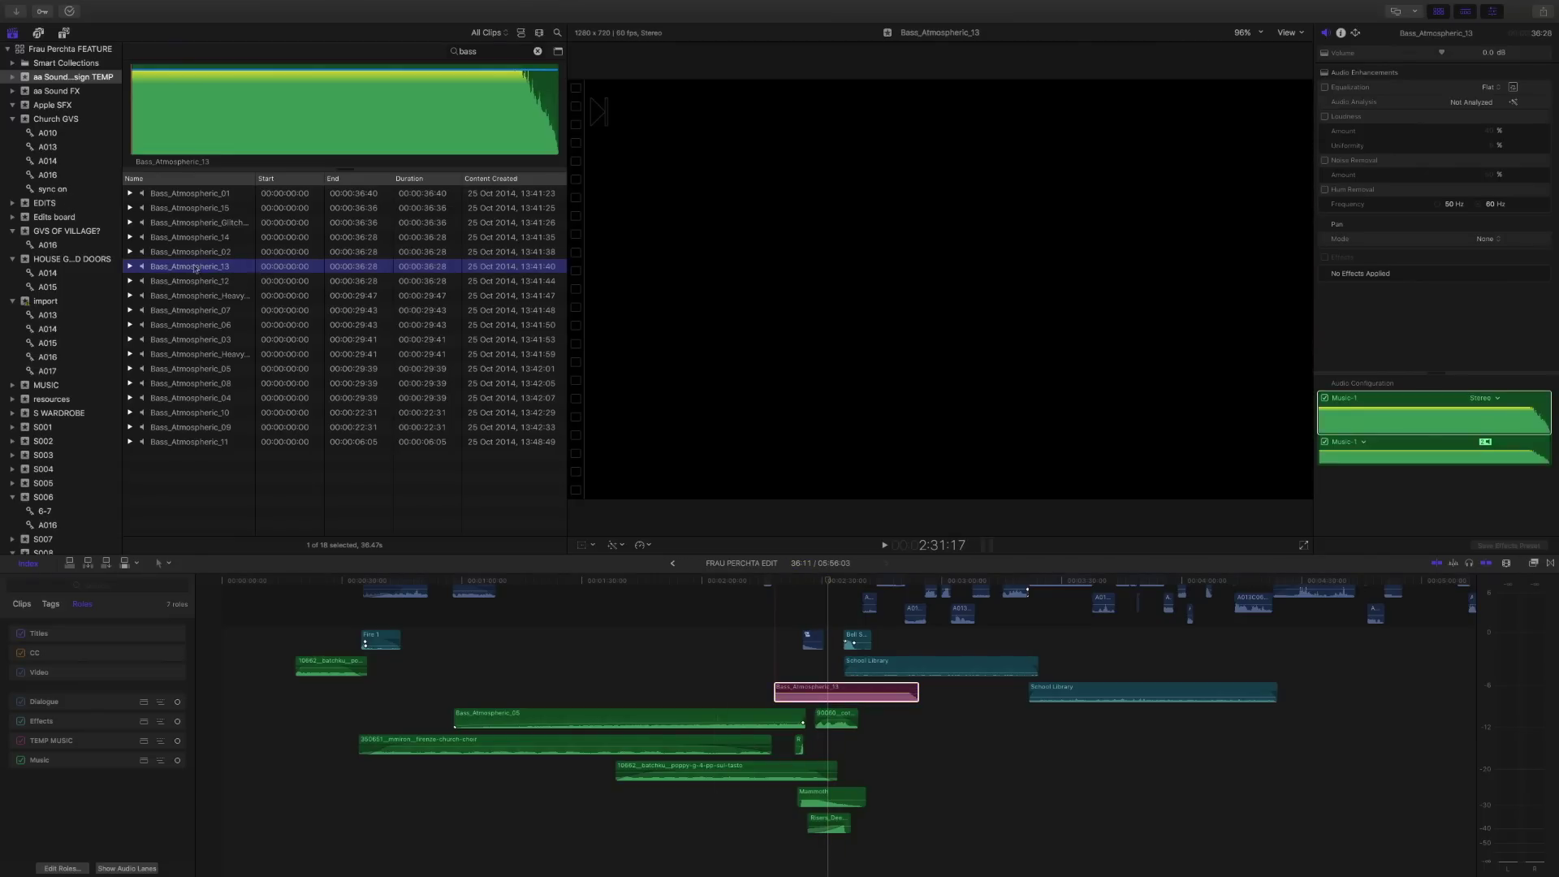
Step: Assign the browser's Bass_Atmospheric_13 to TEMP MUSIC and switch the browser to filmstrip view
left_click(294, 114)
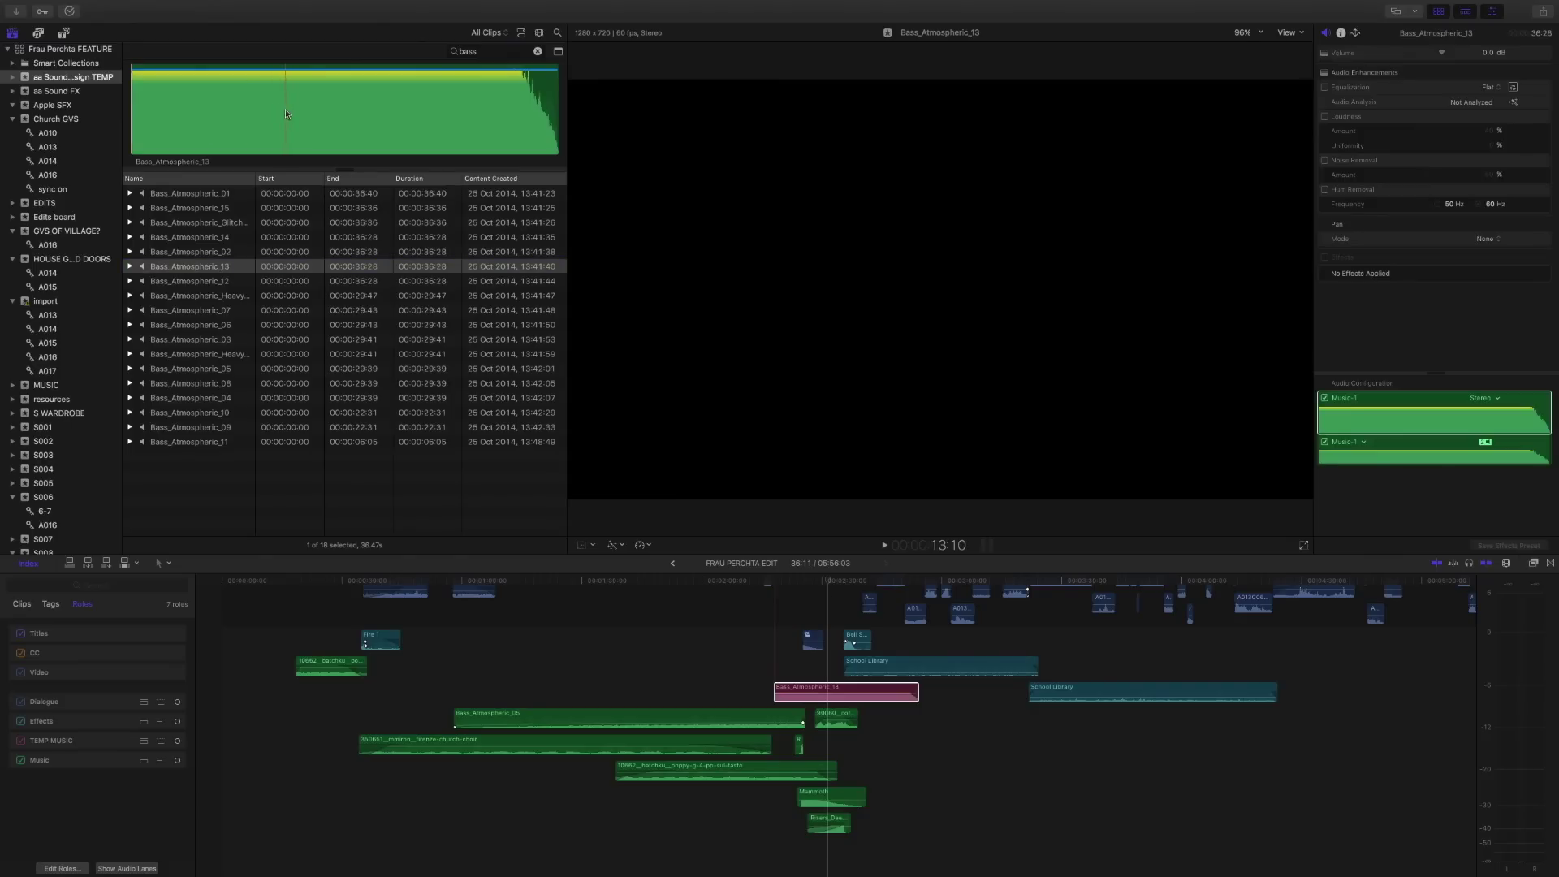
right_click(227, 268)
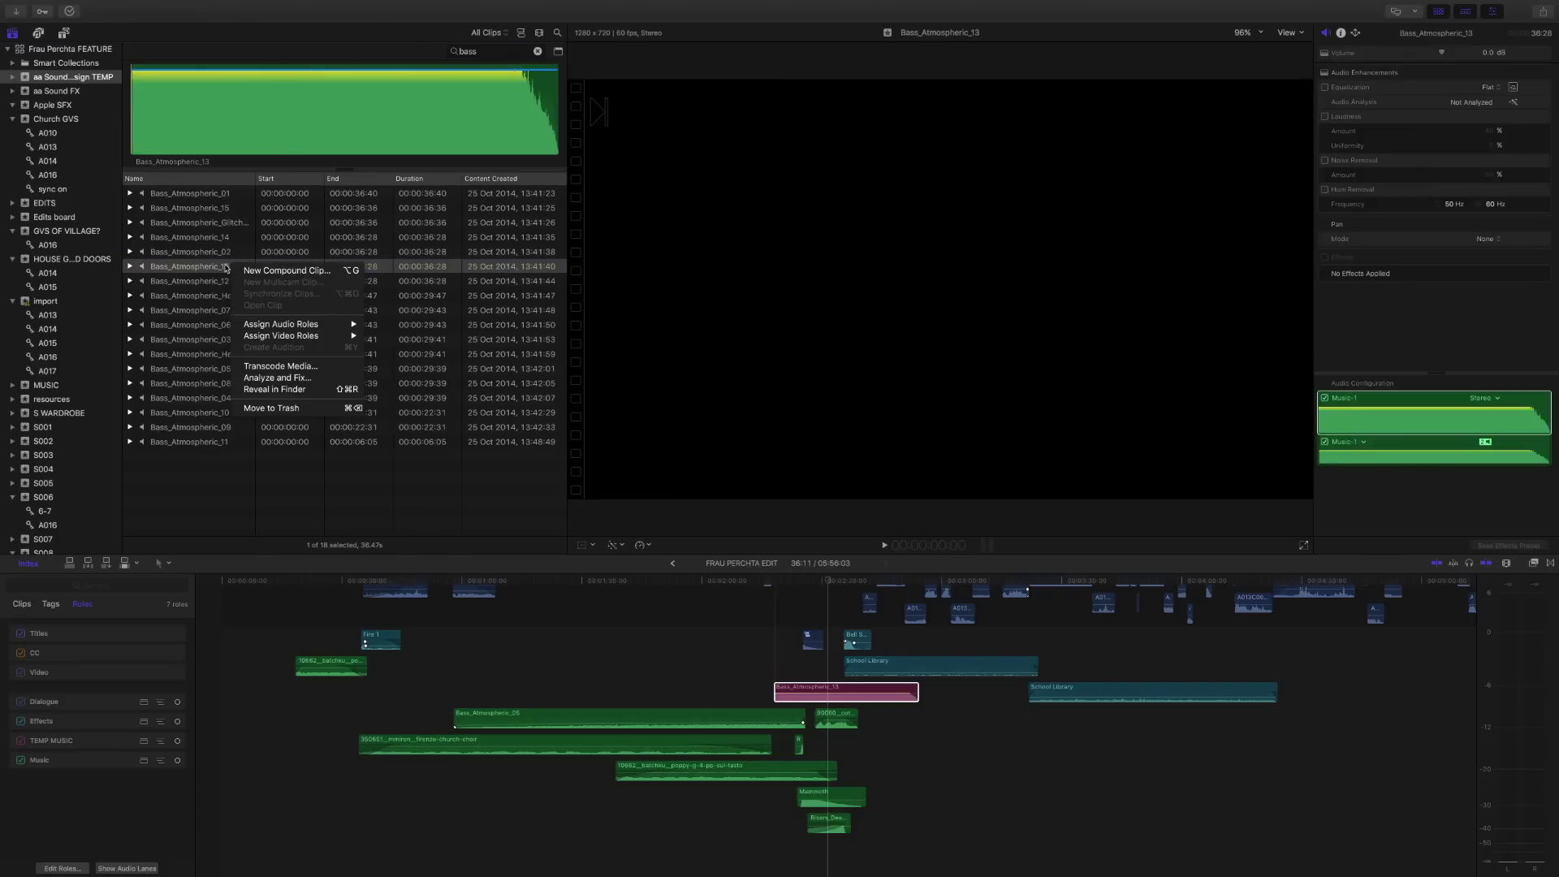
mouse_move(278, 327)
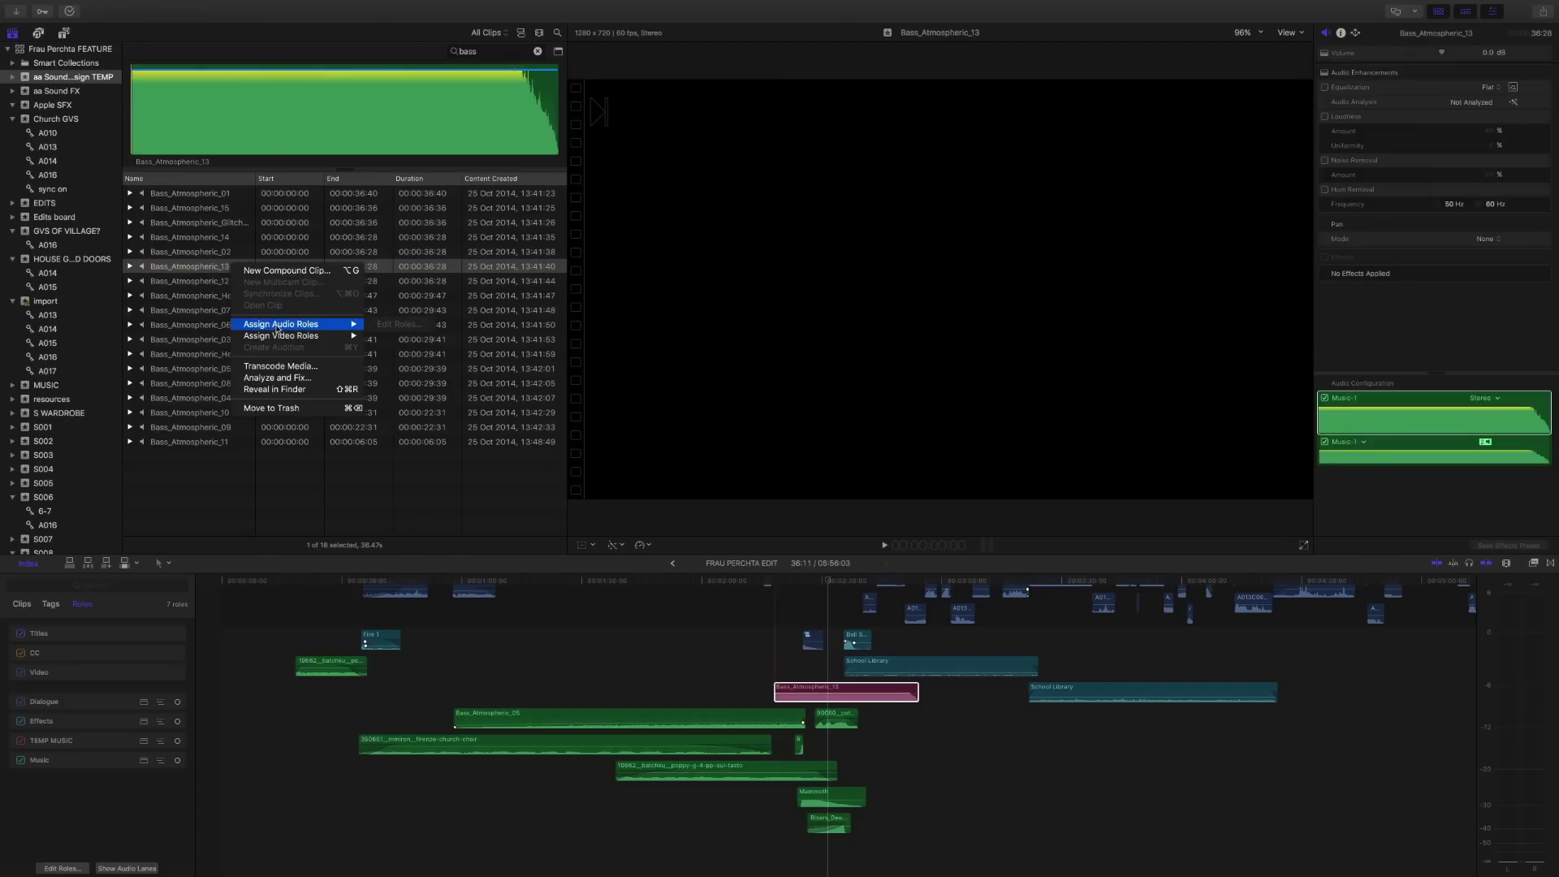
left_click(213, 270)
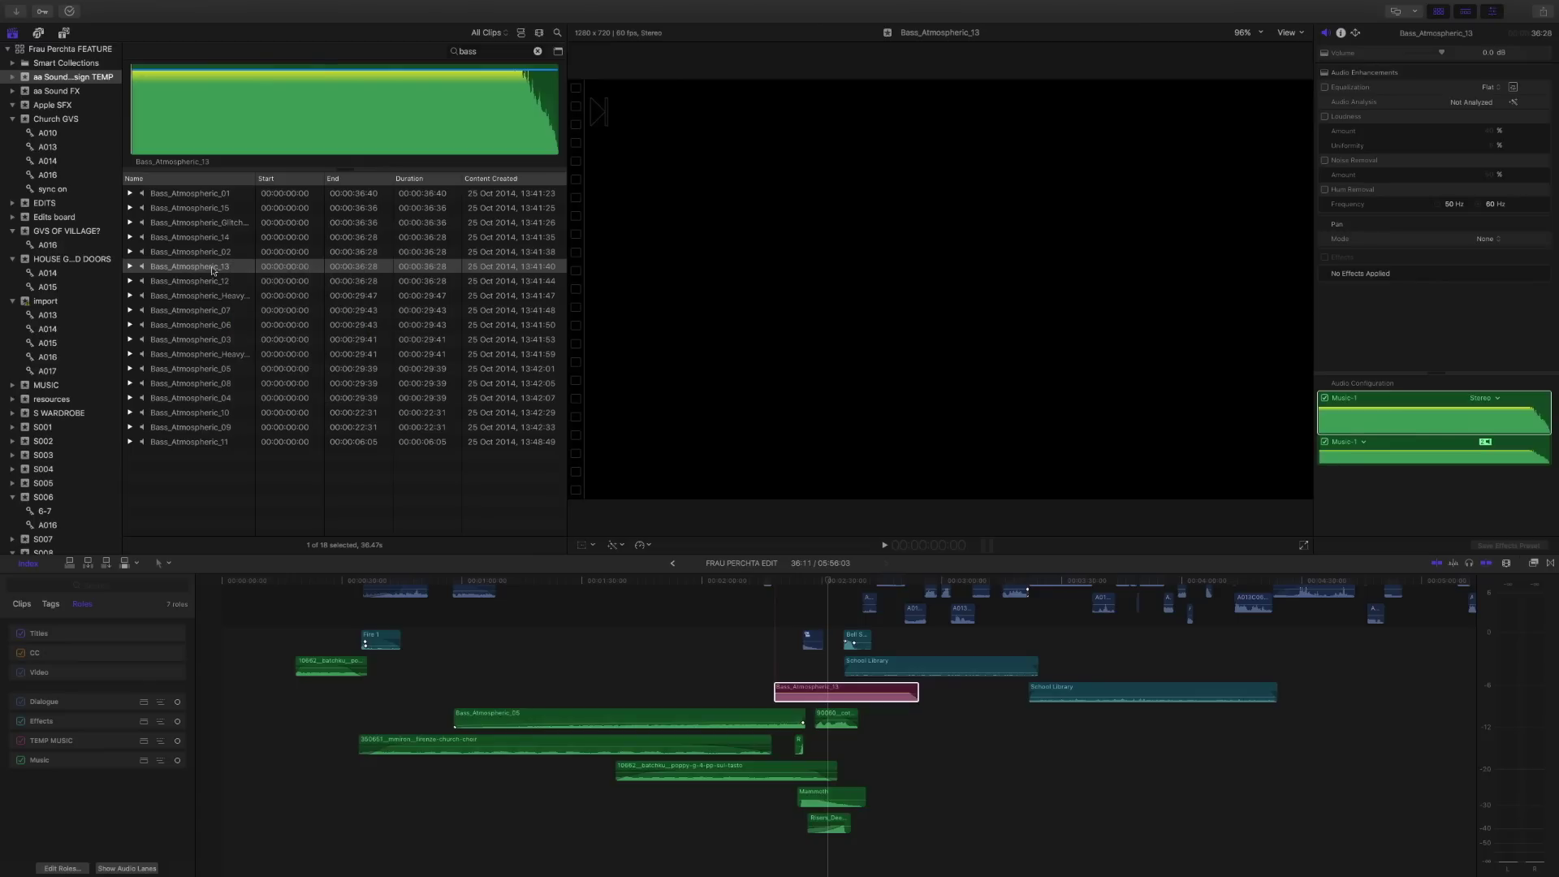
left_click(248, 271)
right_click(246, 270)
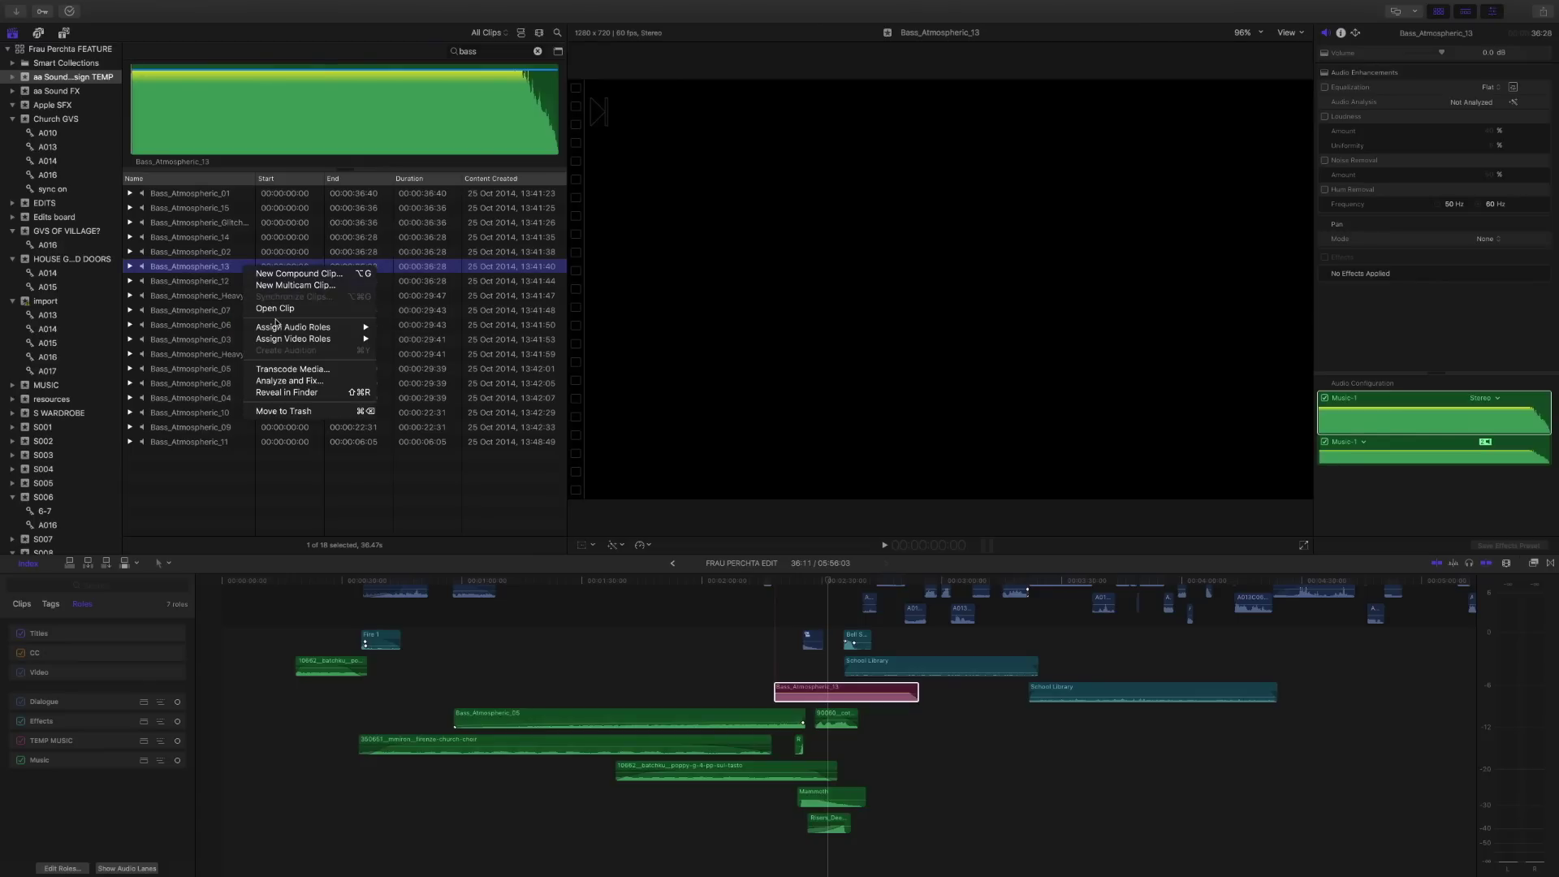
mouse_move(277, 328)
scroll(427, 389, "down", 3)
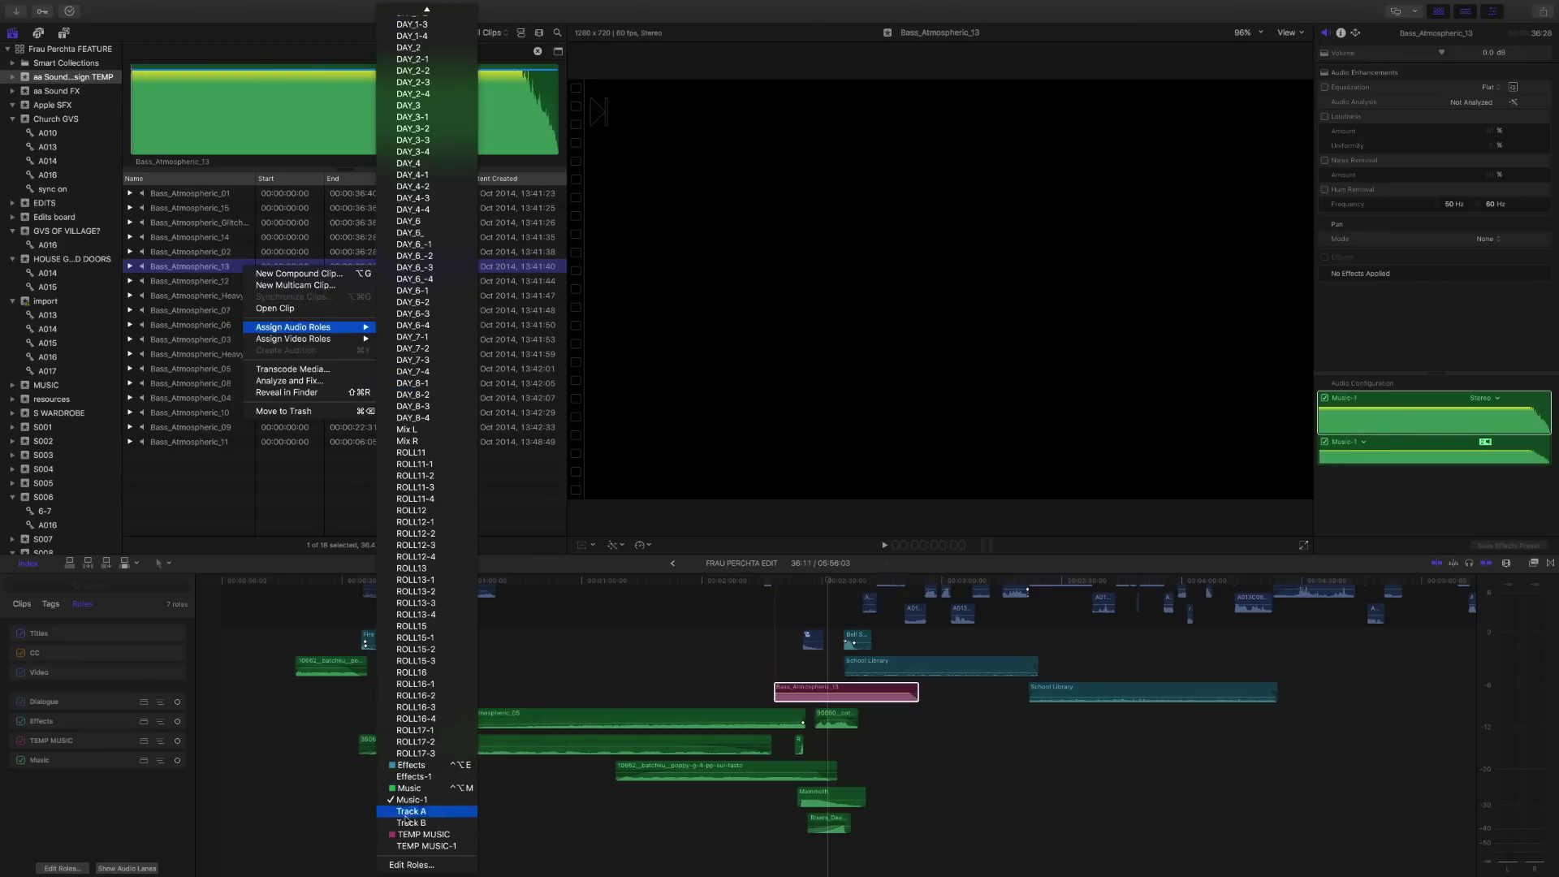
left_click(423, 835)
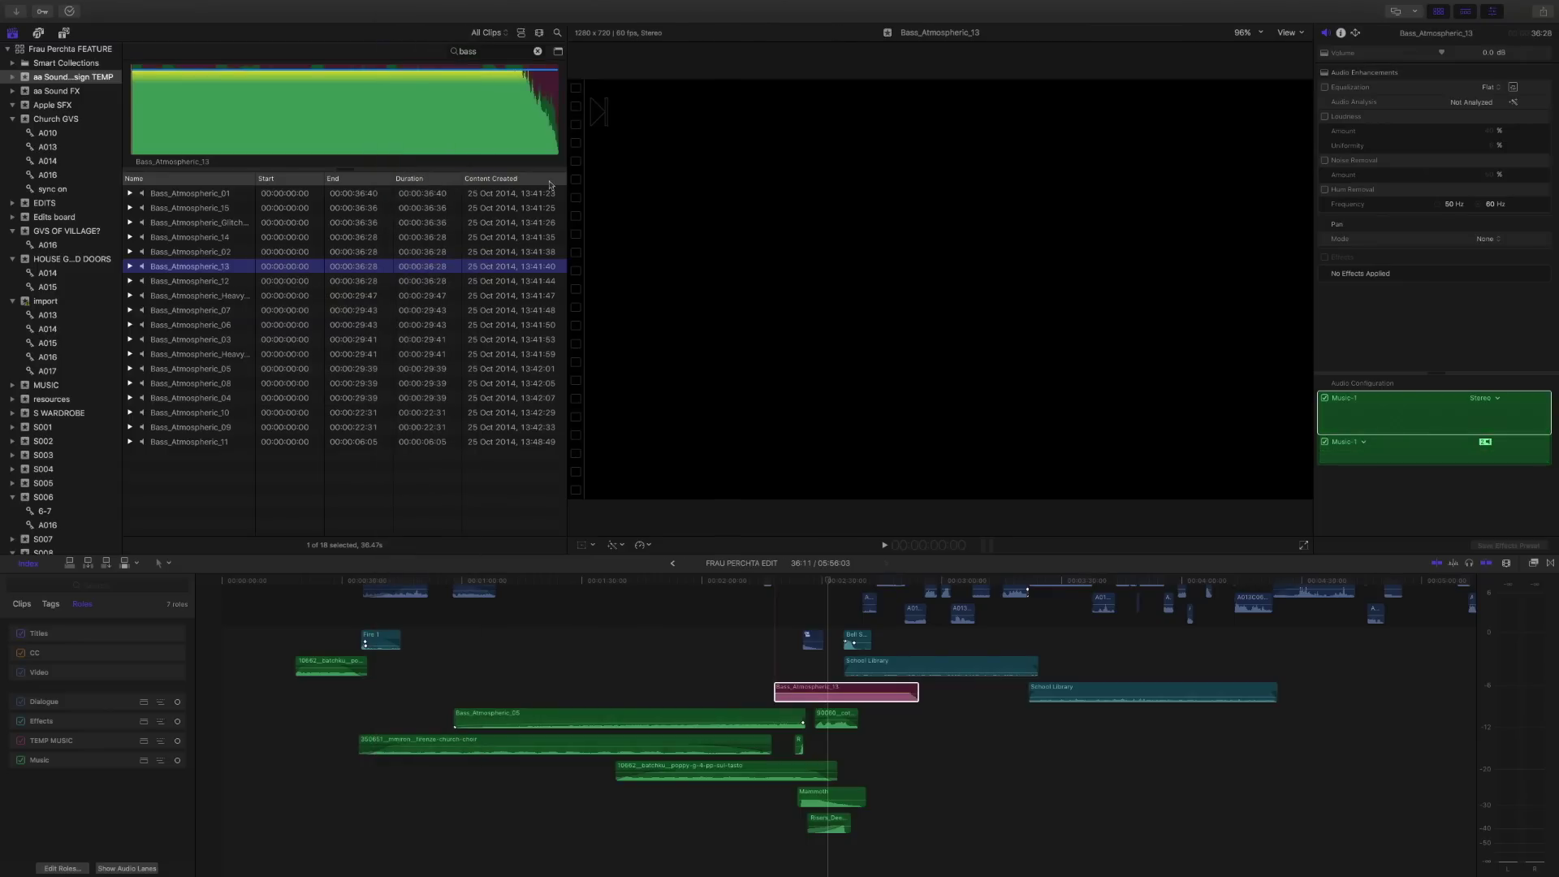
left_click(522, 33)
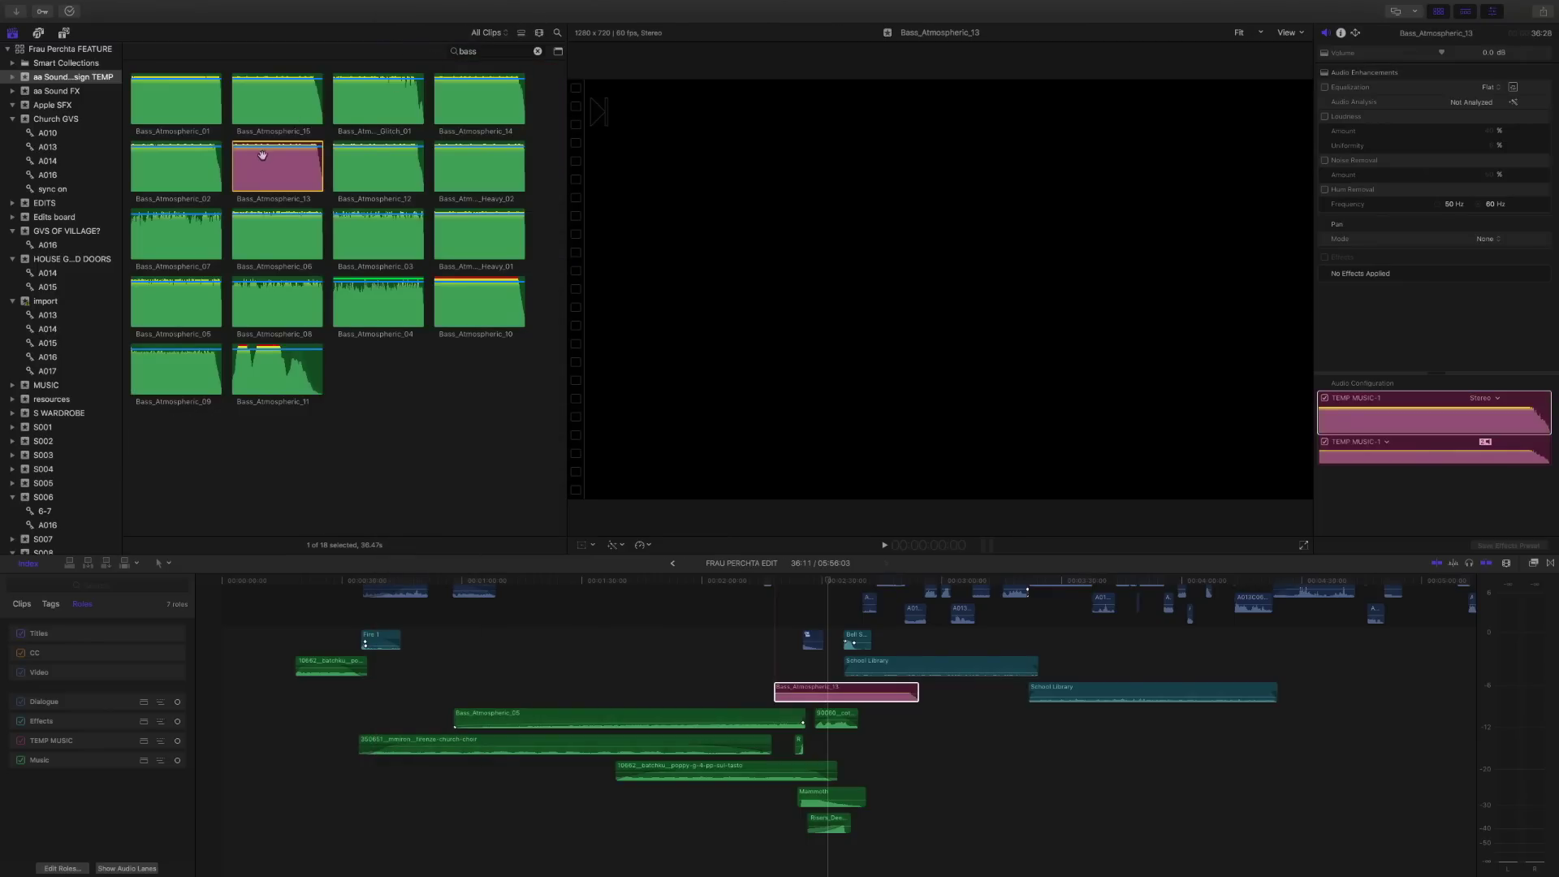
Step: Drag a second Bass_Atmospheric_13 into the timeline at 2:47:24 and select the pink clip
left_click(523, 34)
left_click(521, 32)
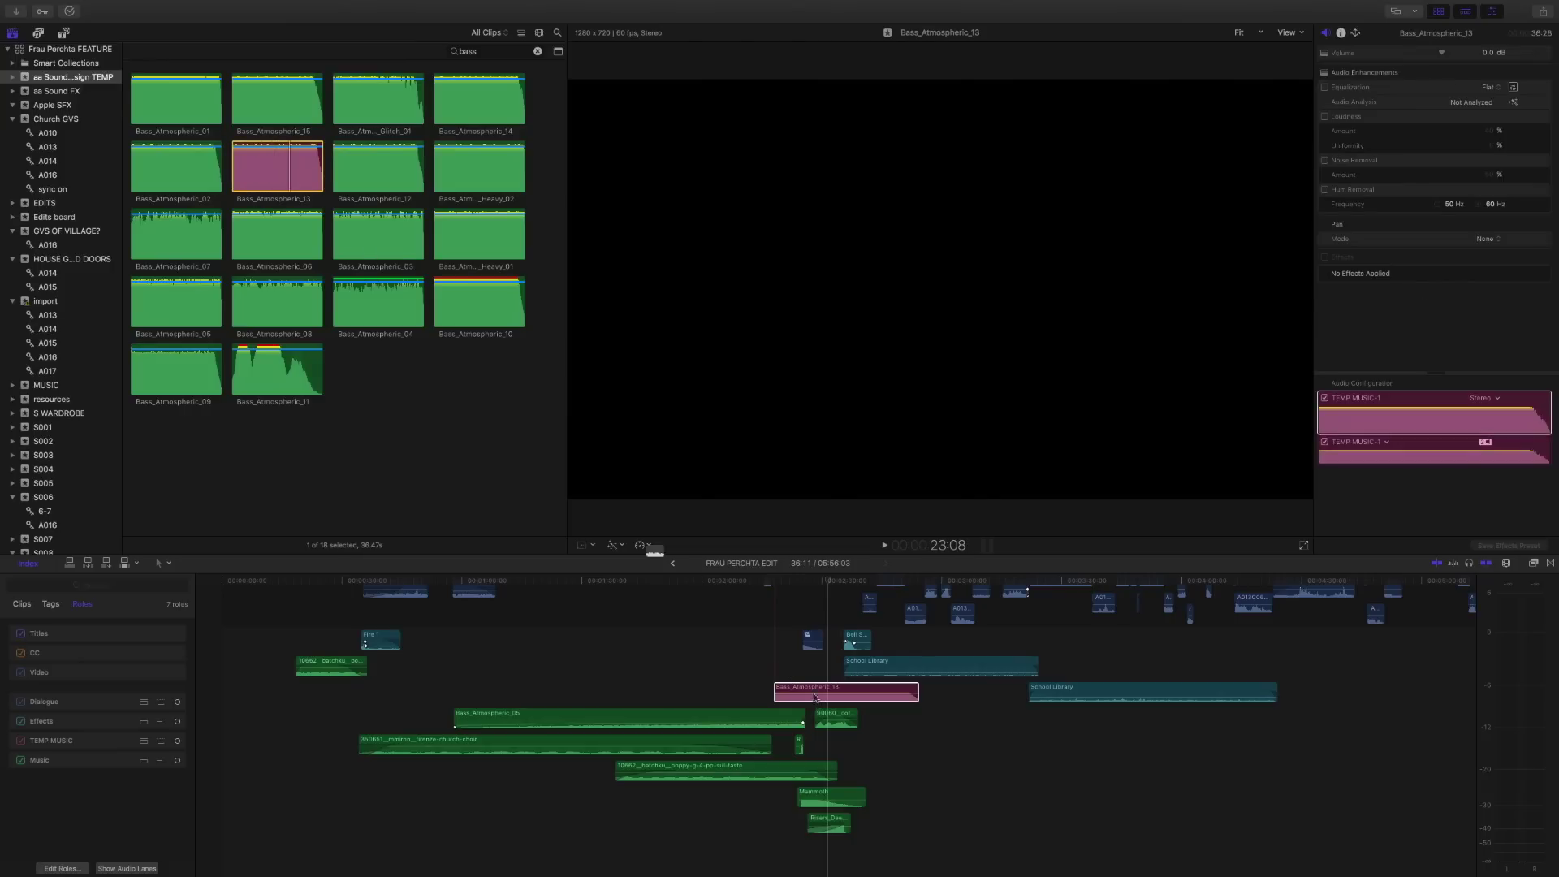
left_click_drag(815, 697, 867, 722)
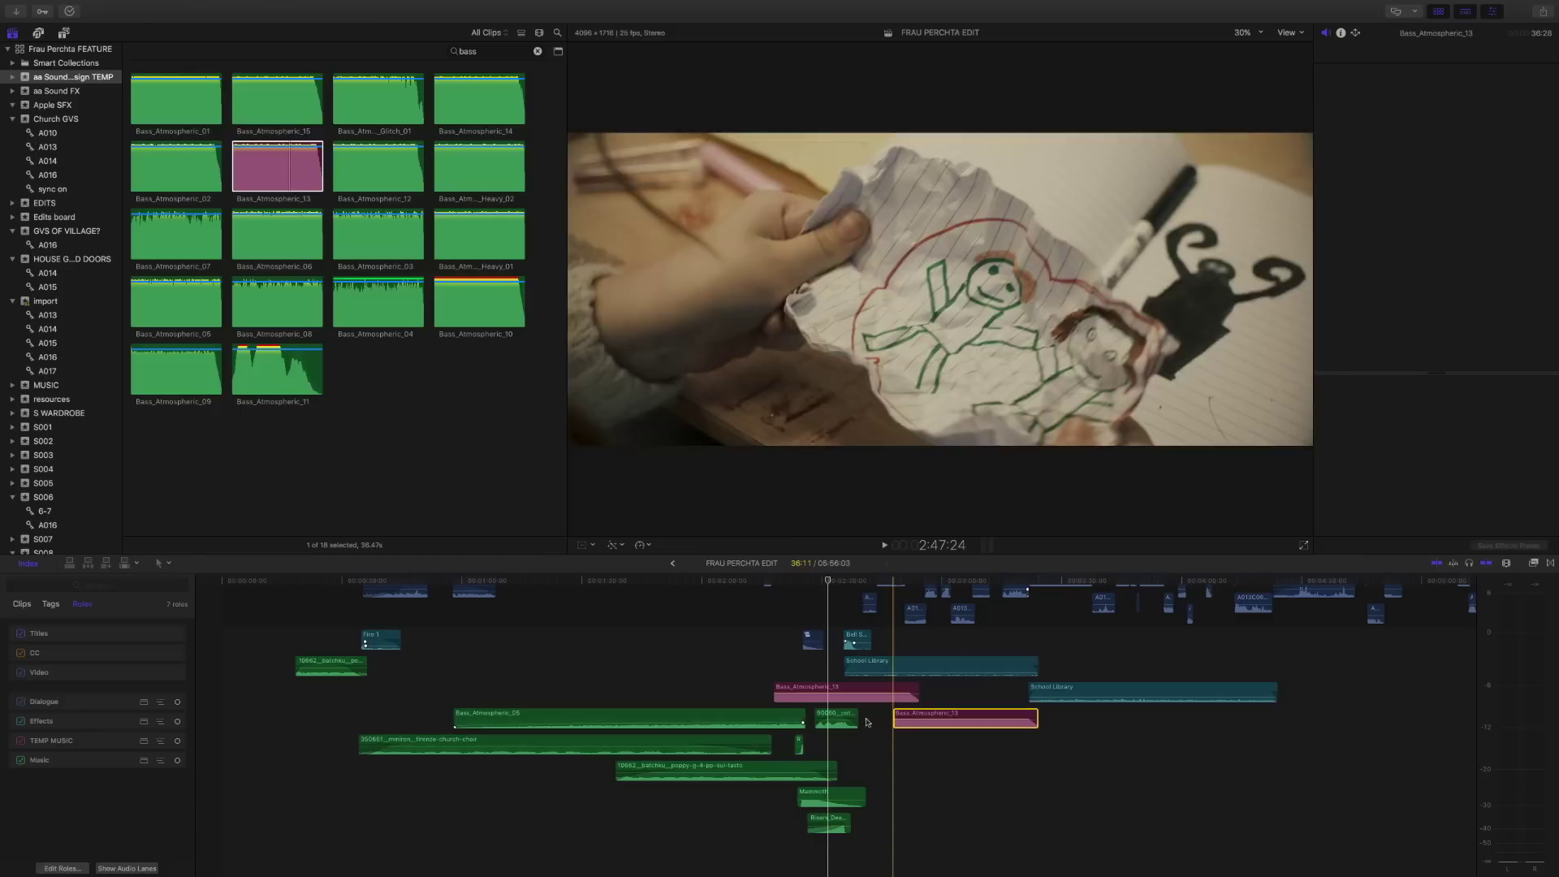
left_click(811, 691)
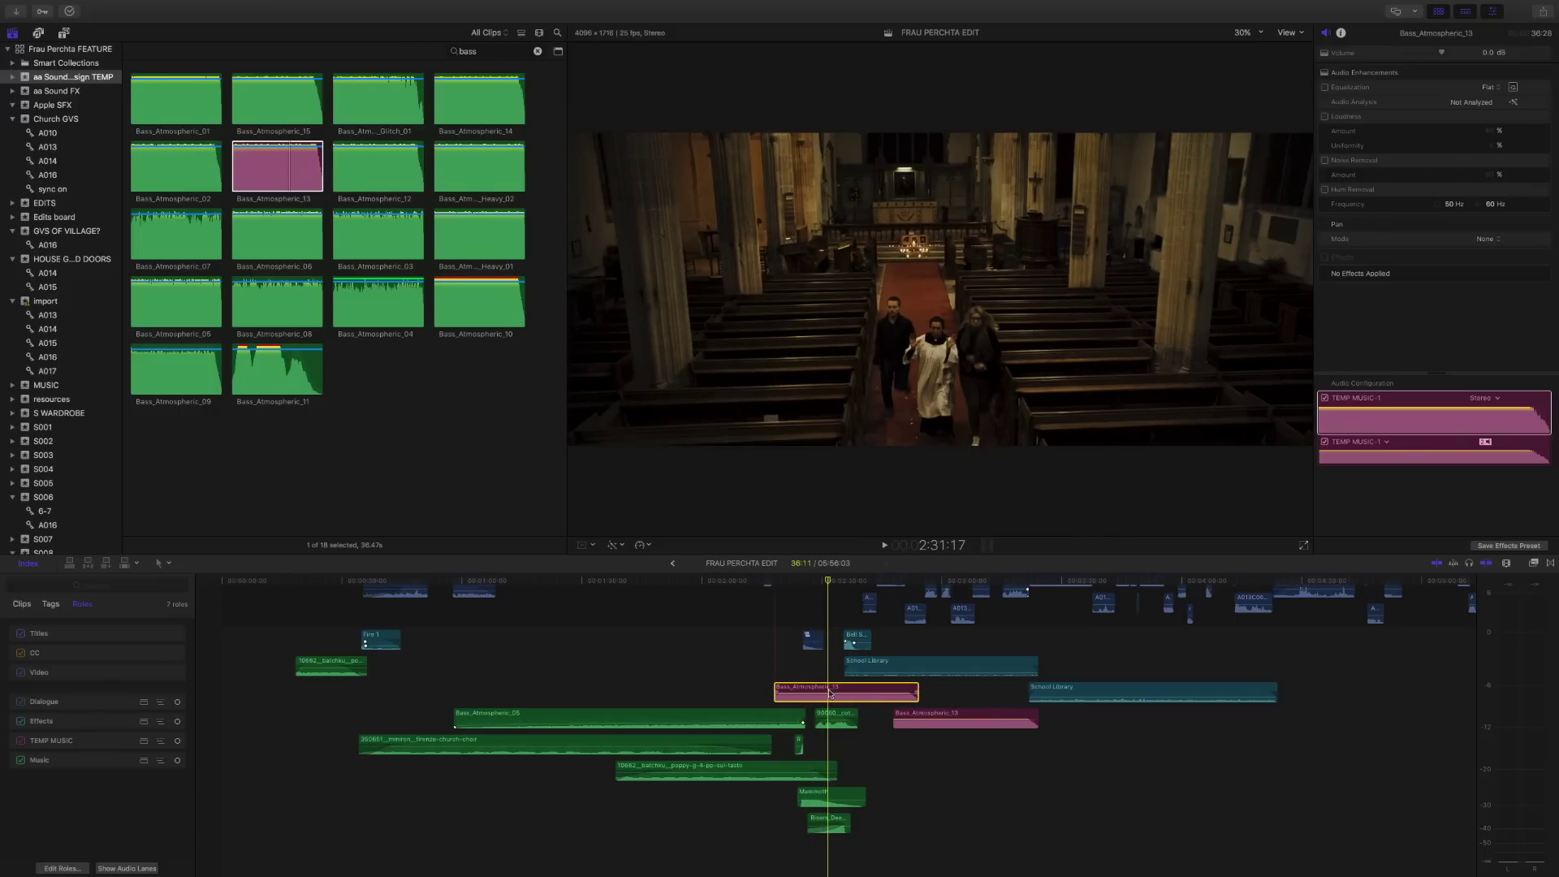
Step: Assign the School Library clip to TEMP MUSIC and play the edit forward at double speed
left_click(891, 664)
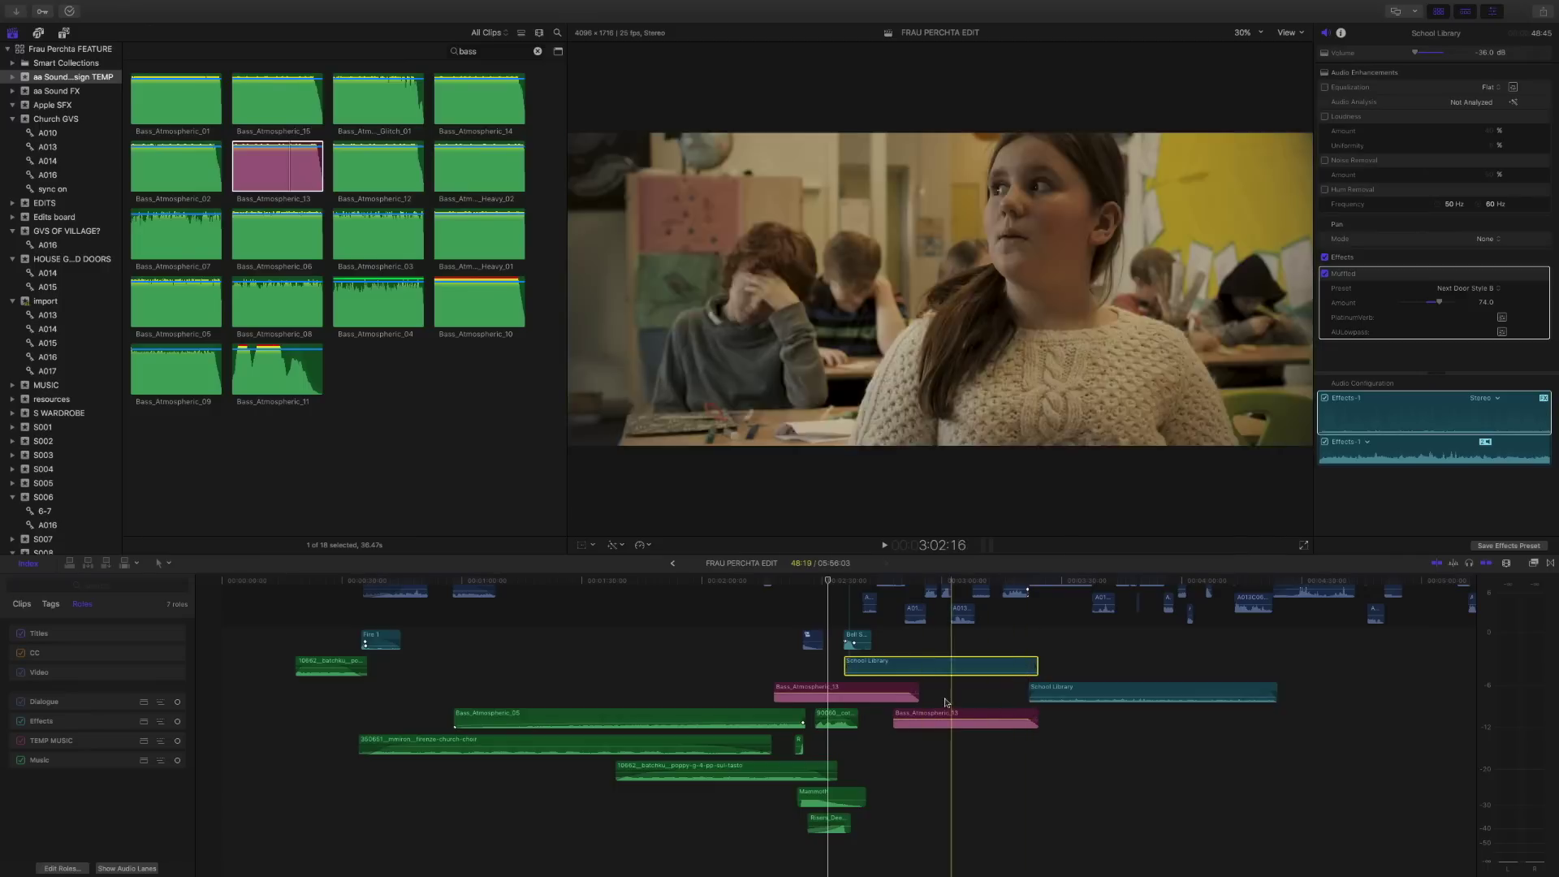
right_click(863, 664)
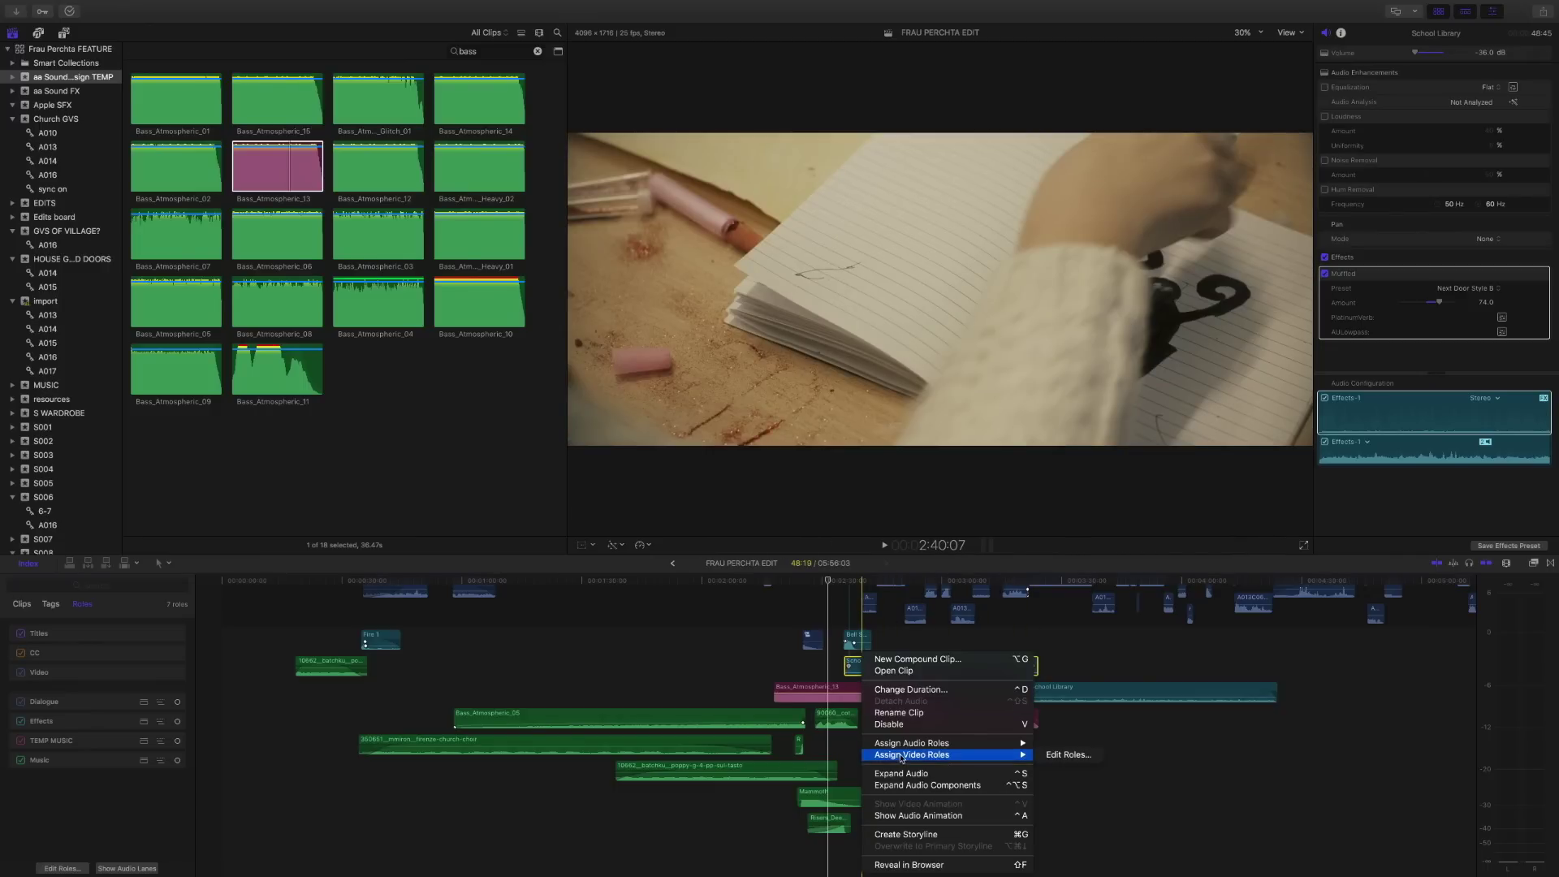
mouse_move(904, 747)
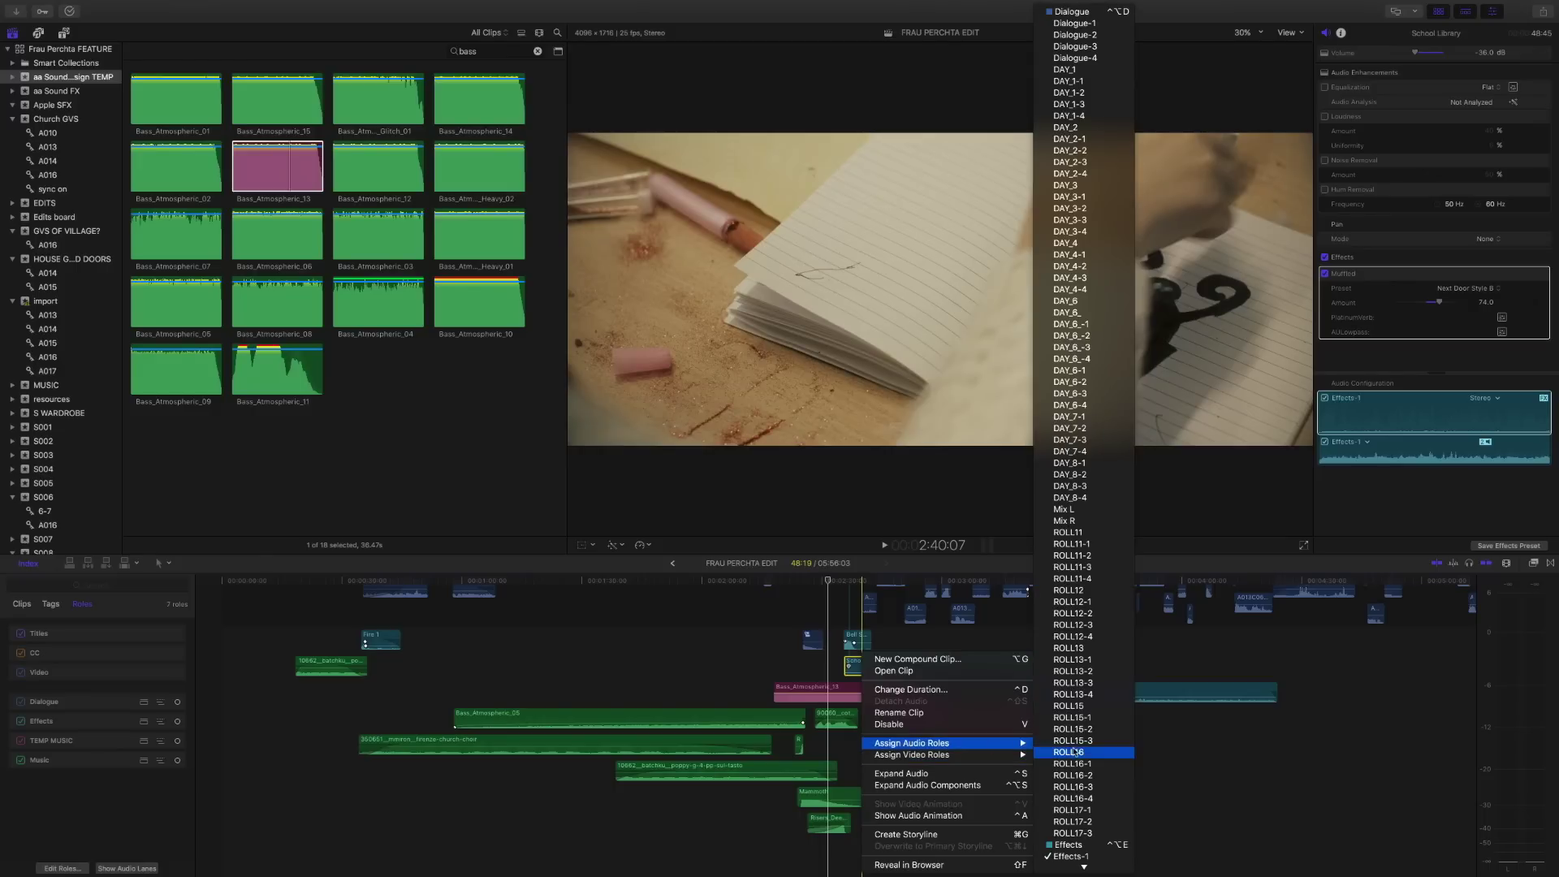
scroll(1073, 753, "down", 3)
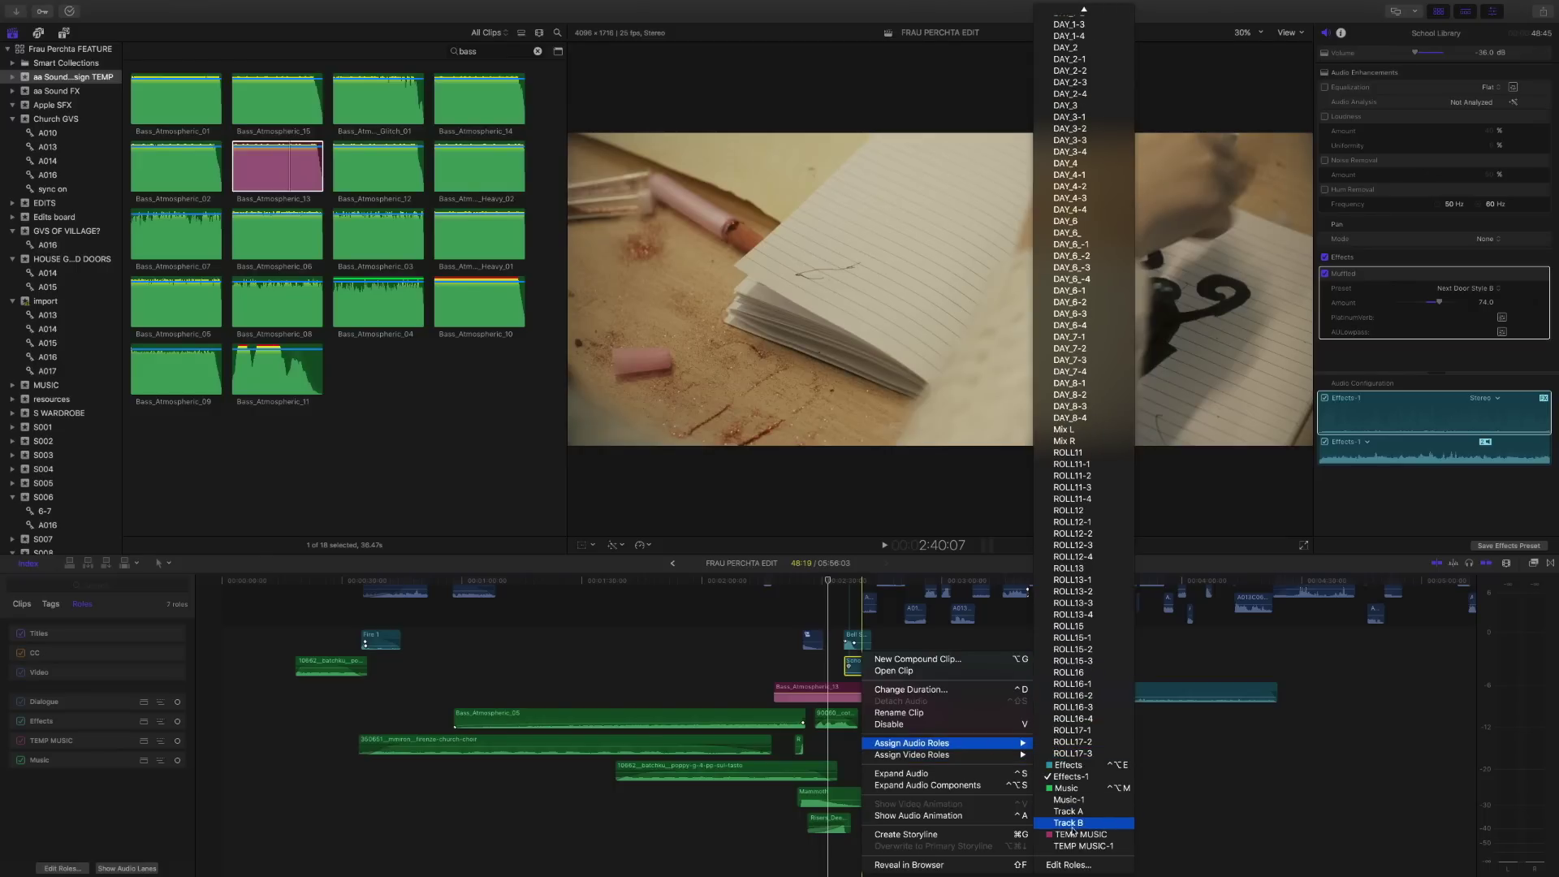
left_click(1078, 834)
key("l")
key("l")
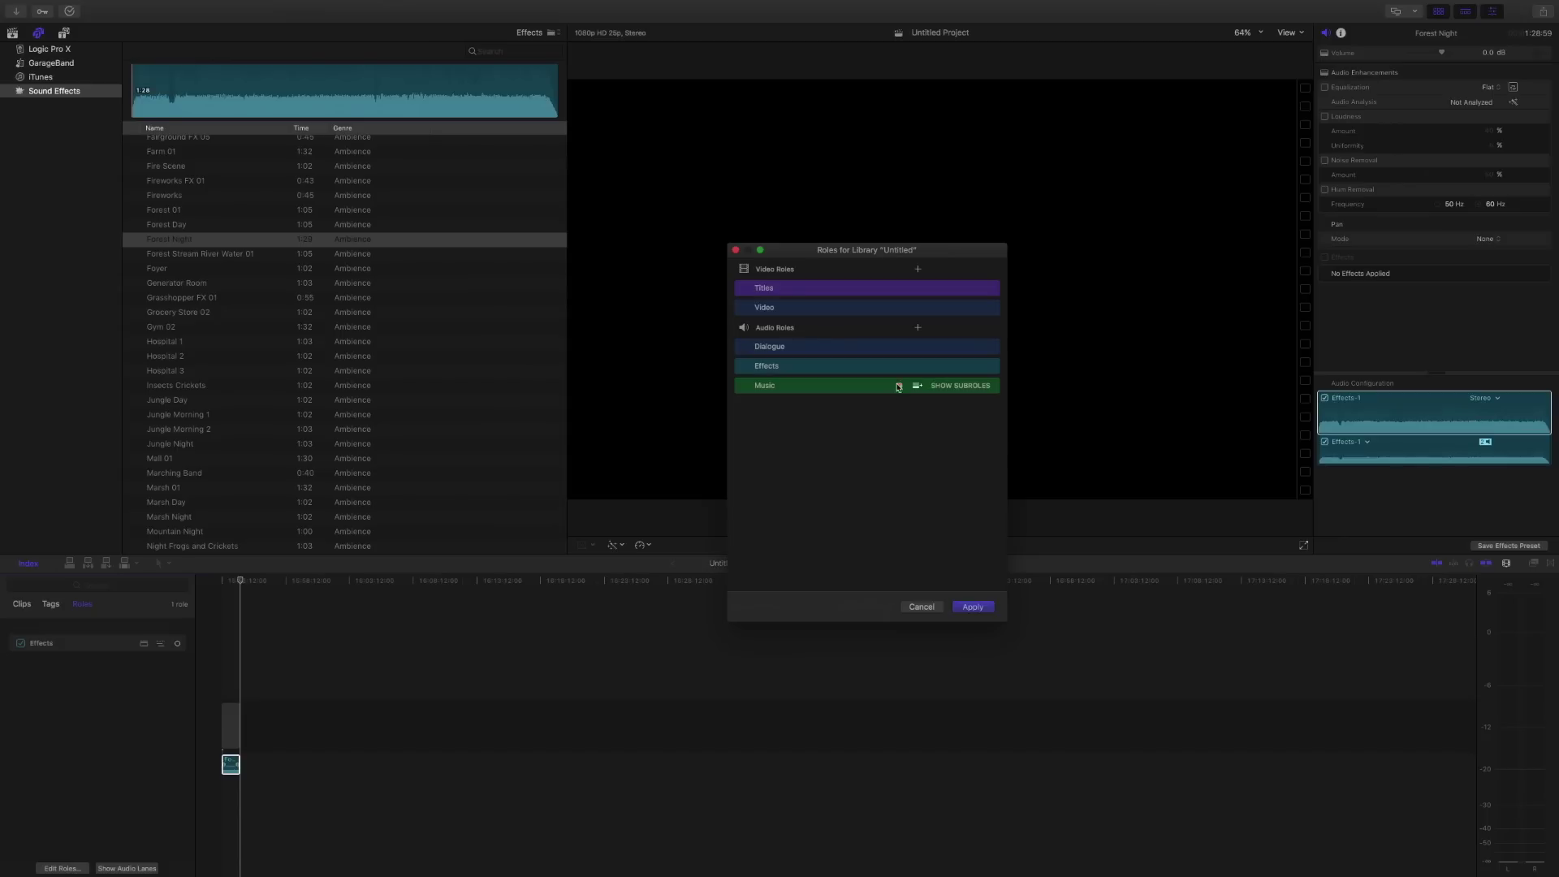
Step: In the Untitled library's Roles window, set Music to olive yellow and Video to red
mouse_move(901, 376)
left_click(900, 386)
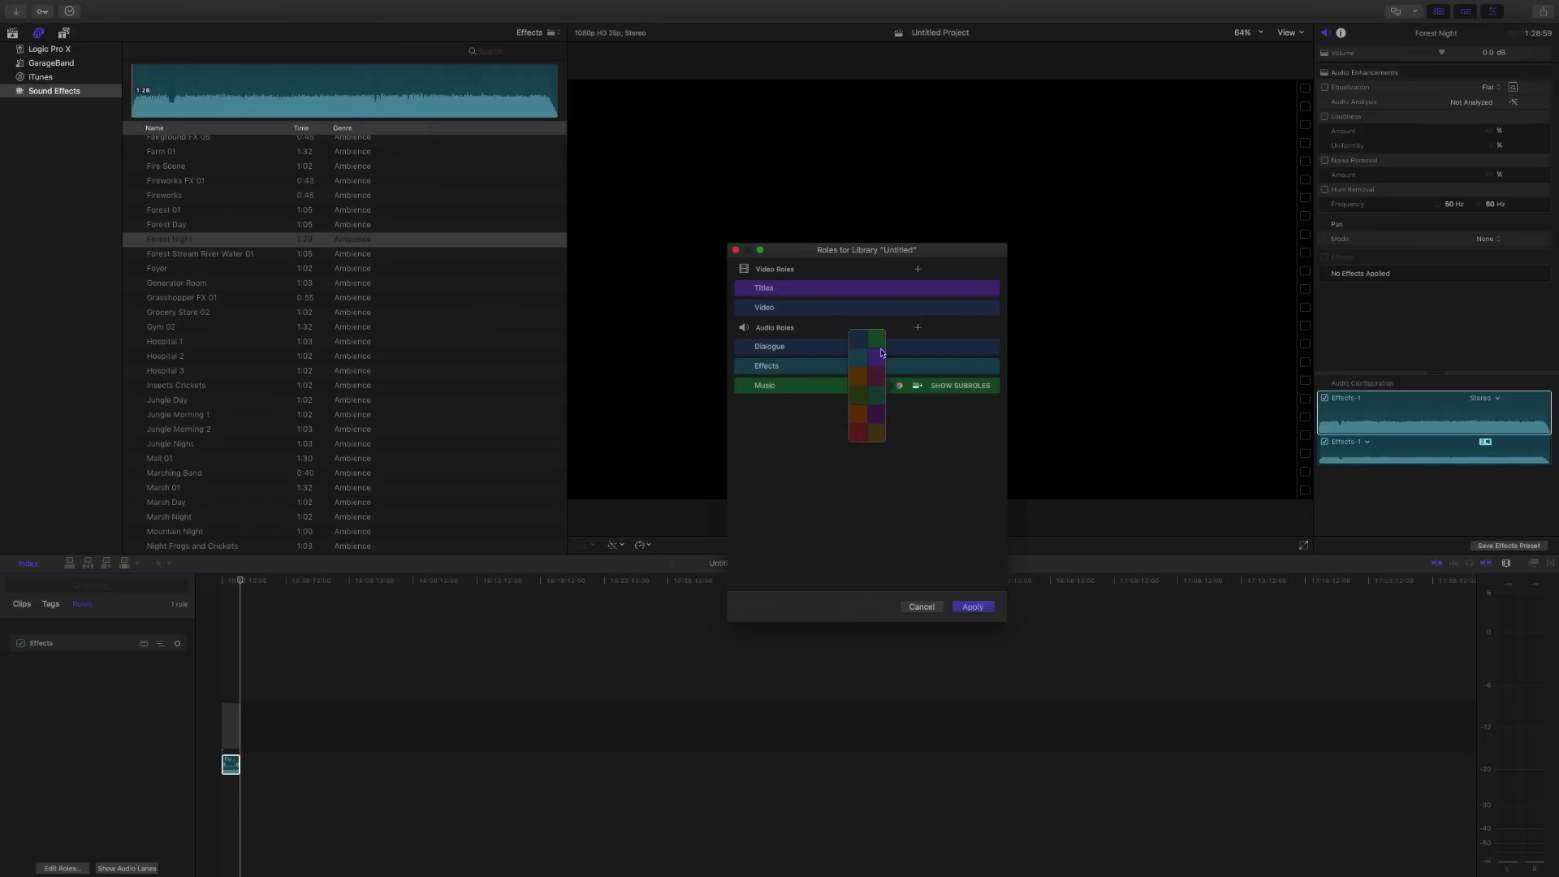
left_click(876, 435)
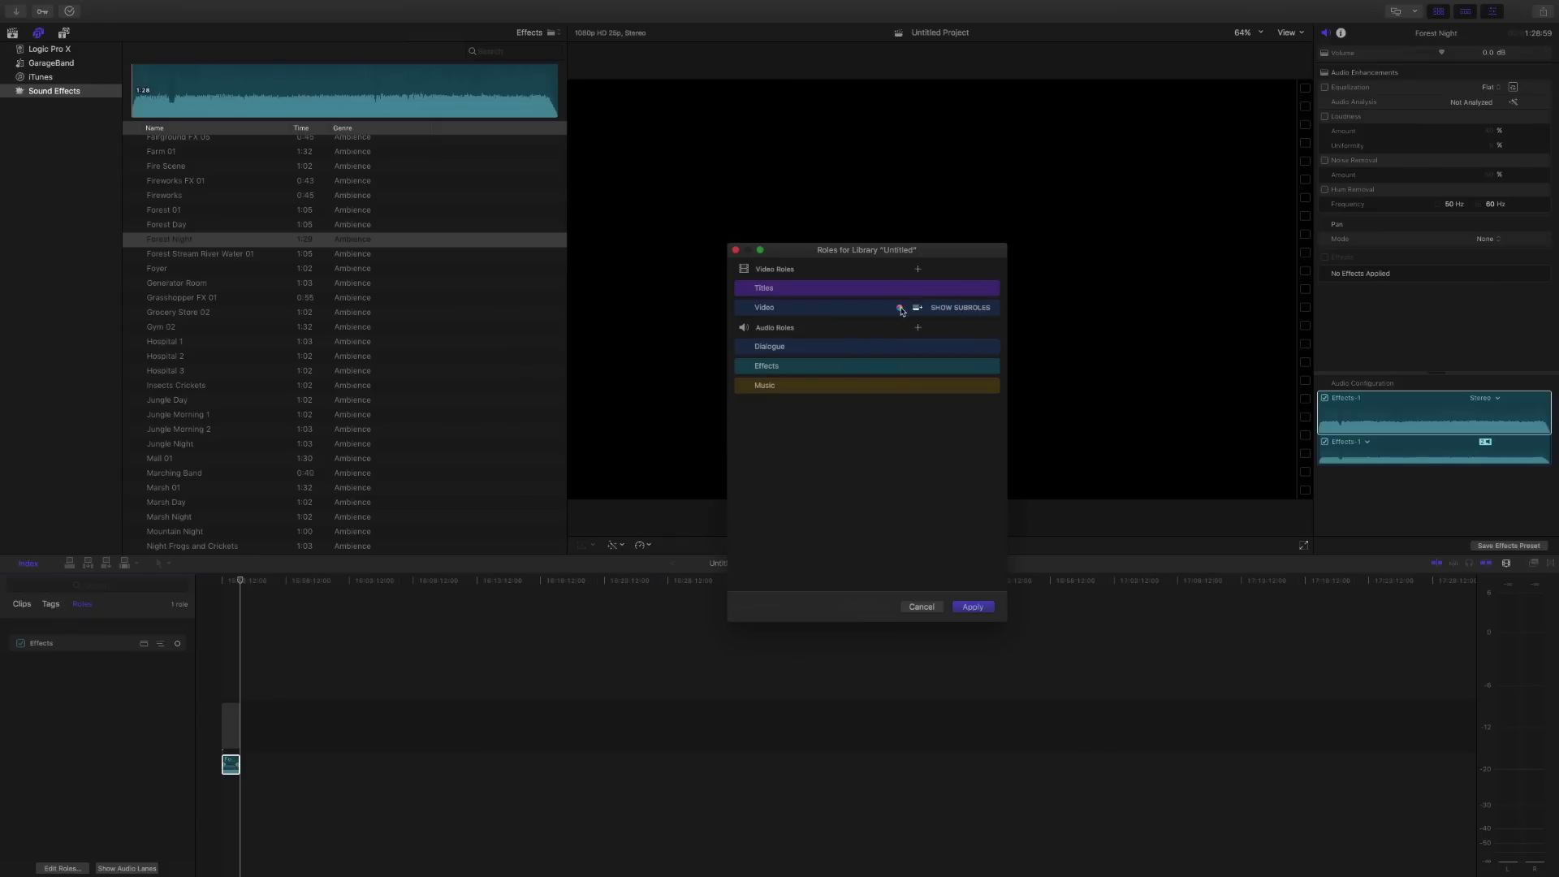
left_click(900, 308)
left_click(866, 358)
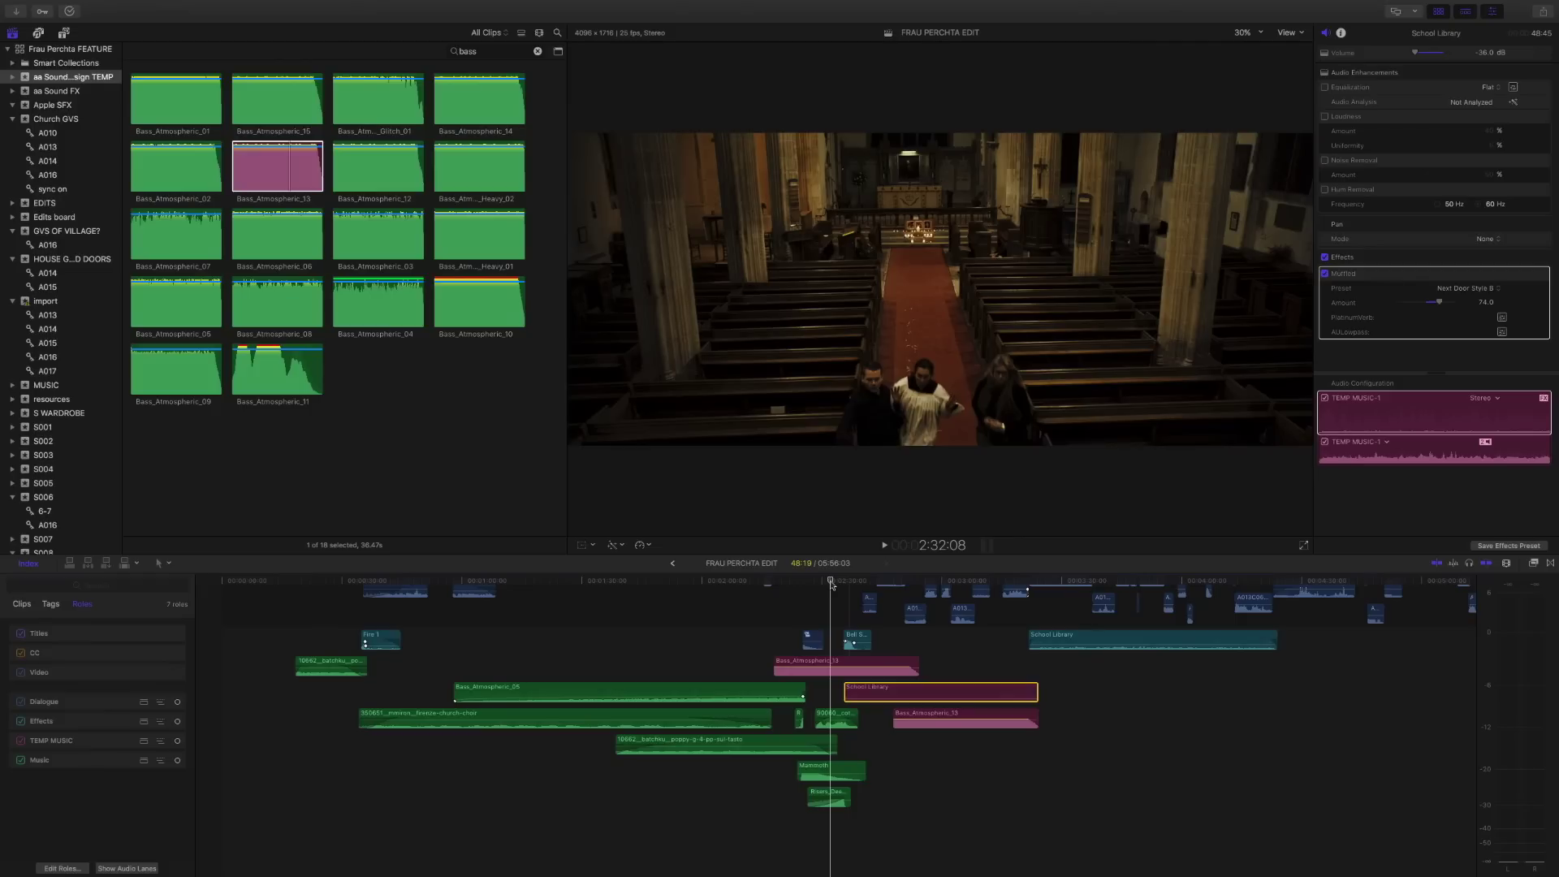
Step: Focus the FRAU PERCHTA EDIT timeline on Dialogue so the other audio lanes collapse
left_click(177, 701)
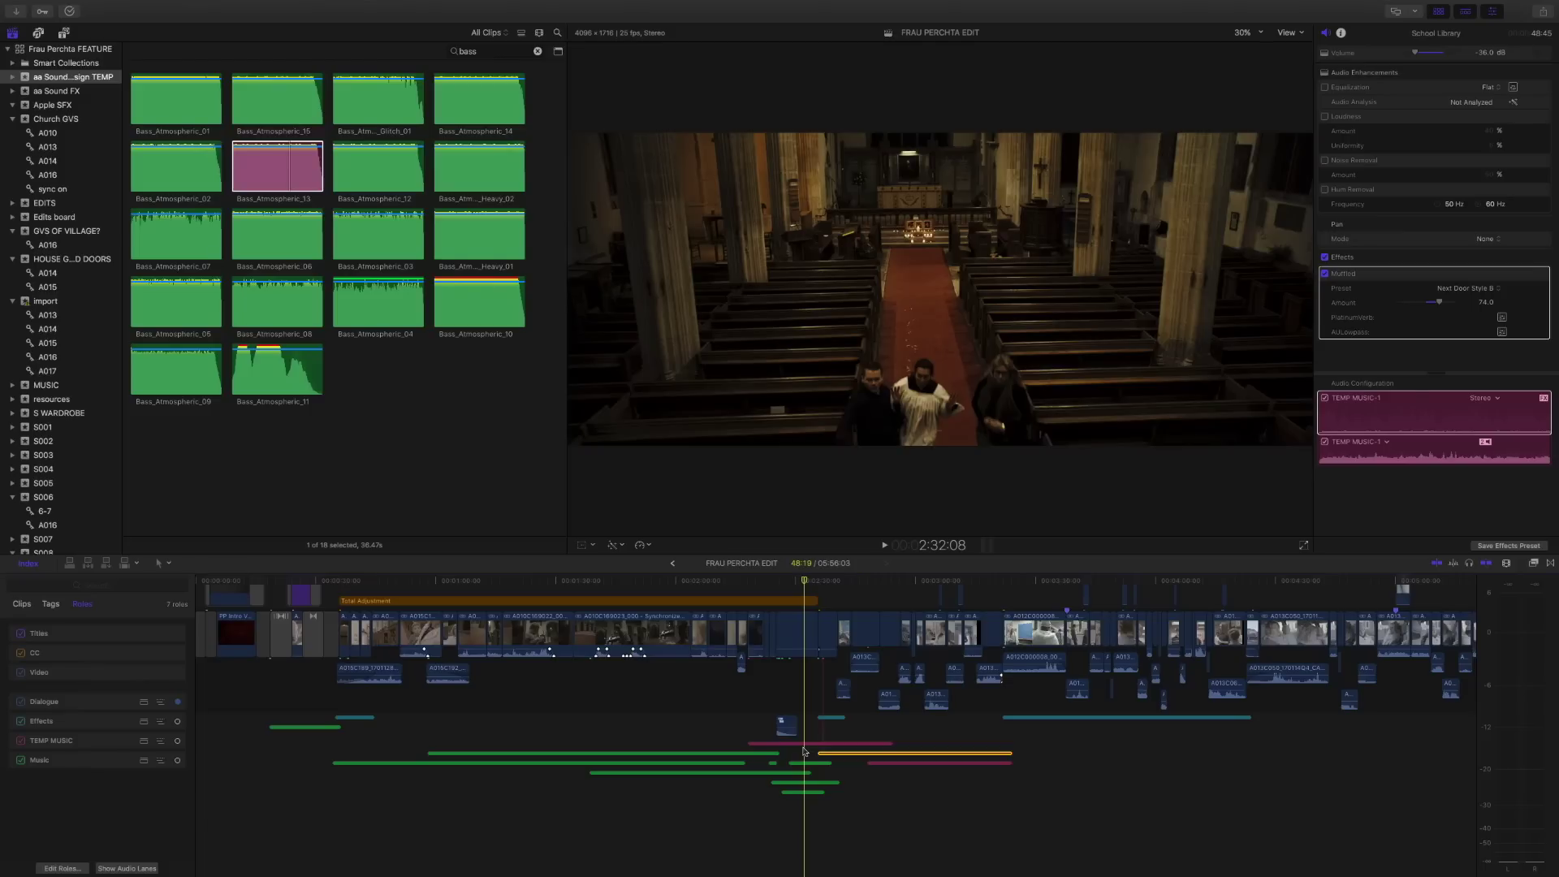
left_click(1218, 5)
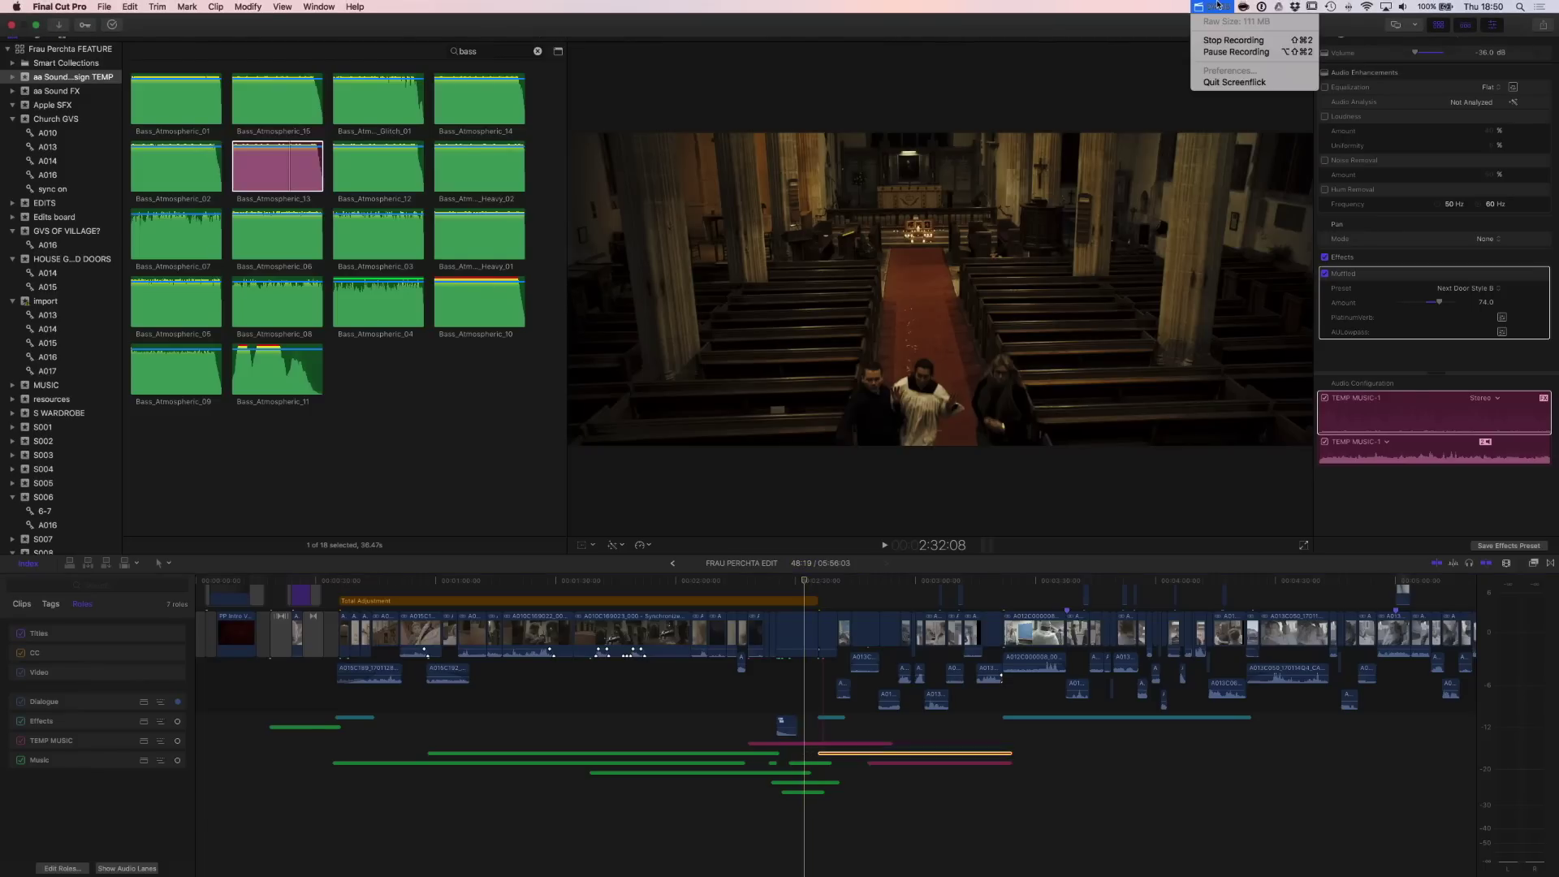